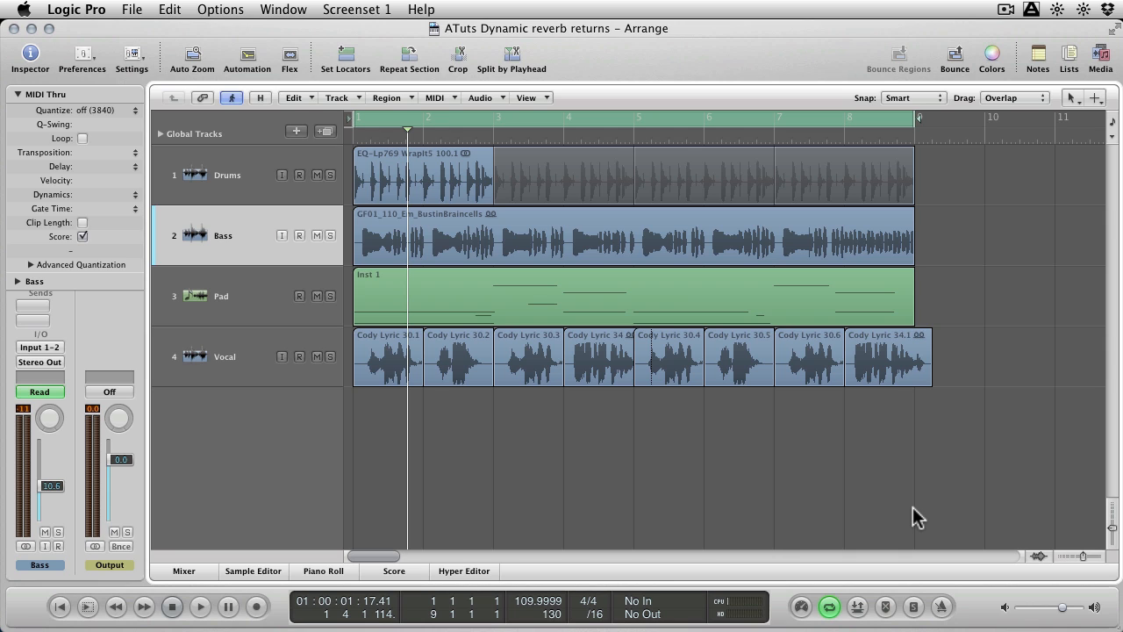
Increase the track heights in the arrangement and play the song from the beginning through all eight bars.
key("ctrl+Down")
key("ctrl+Down")
key("ctrl+Down")
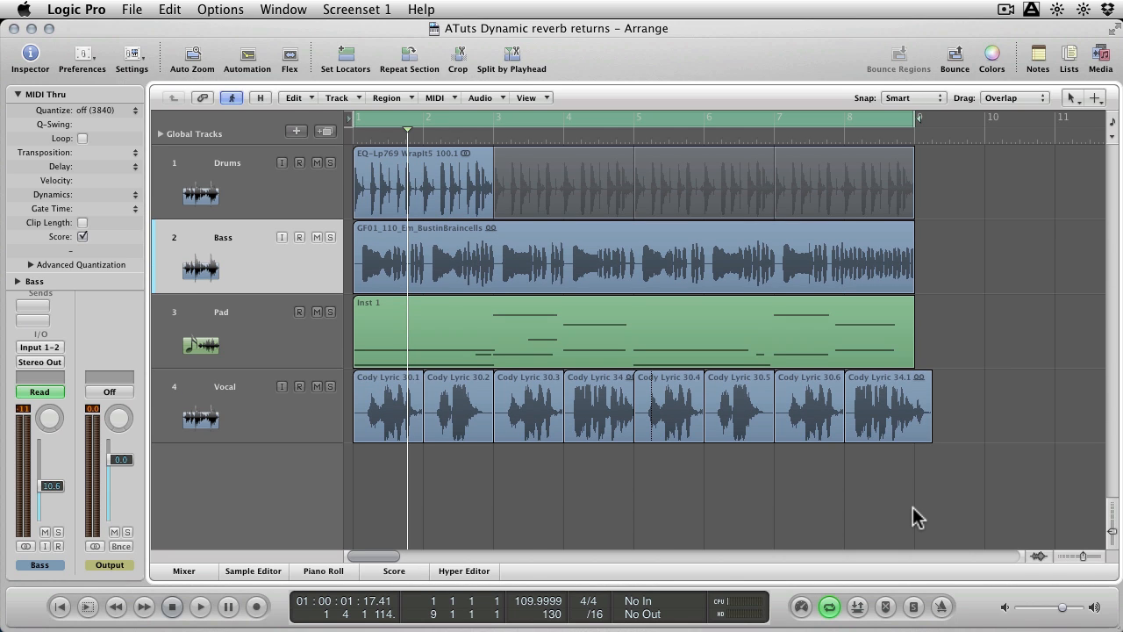
key("Return")
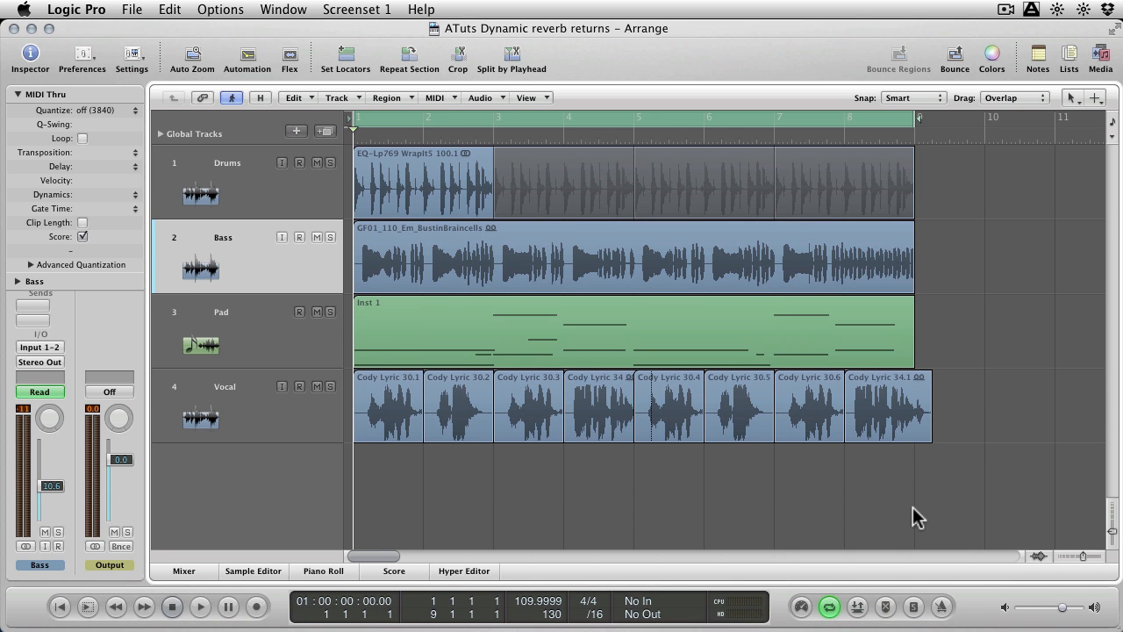
key("space")
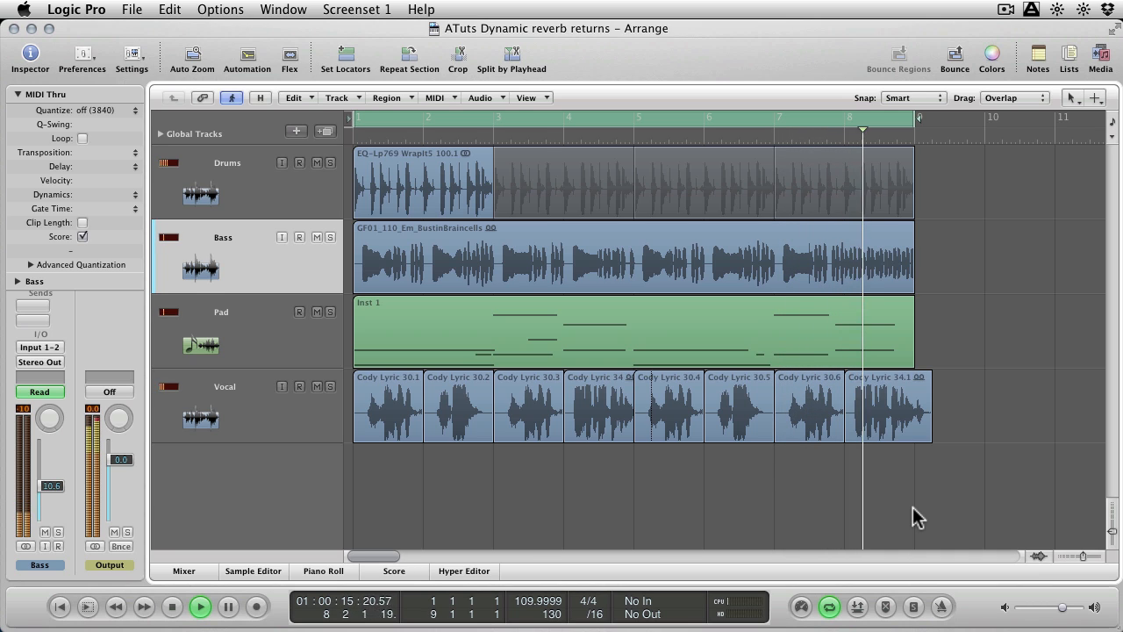
key("space")
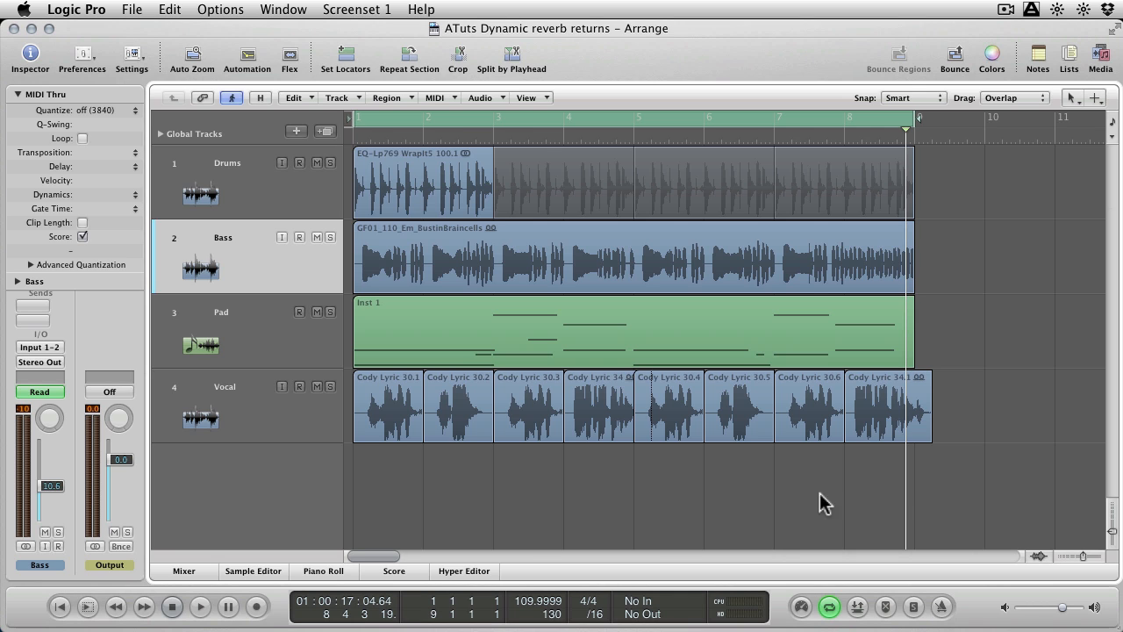
Show the mixer below the arrangement and enlarge its pane to reveal more of the channel strips.
left_click(183, 571)
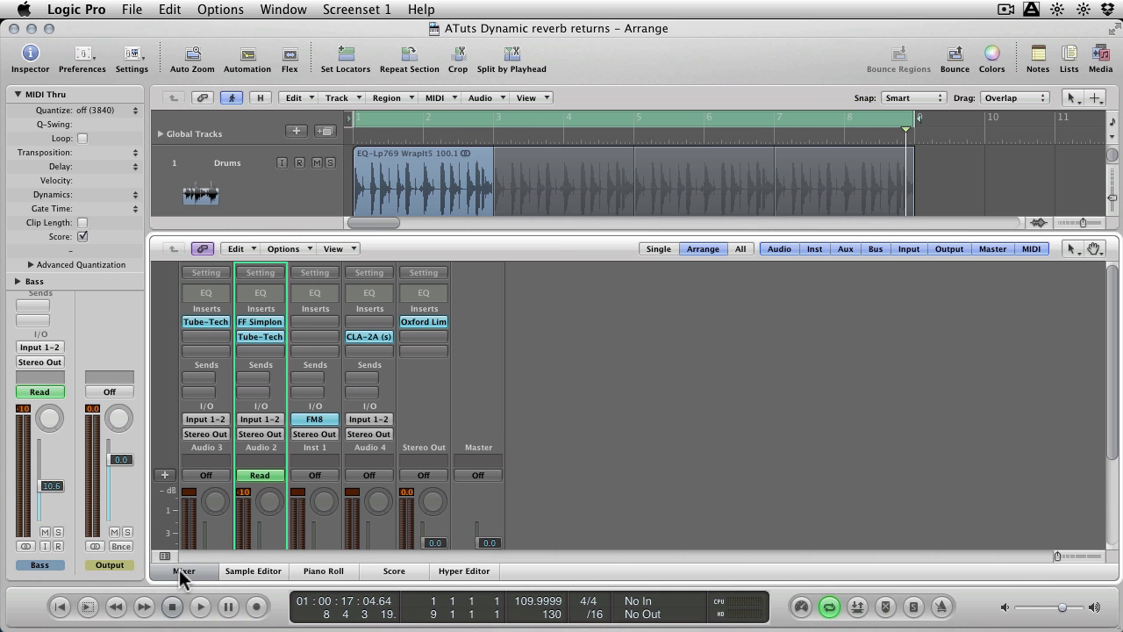
scroll(410, 342, "down", 3)
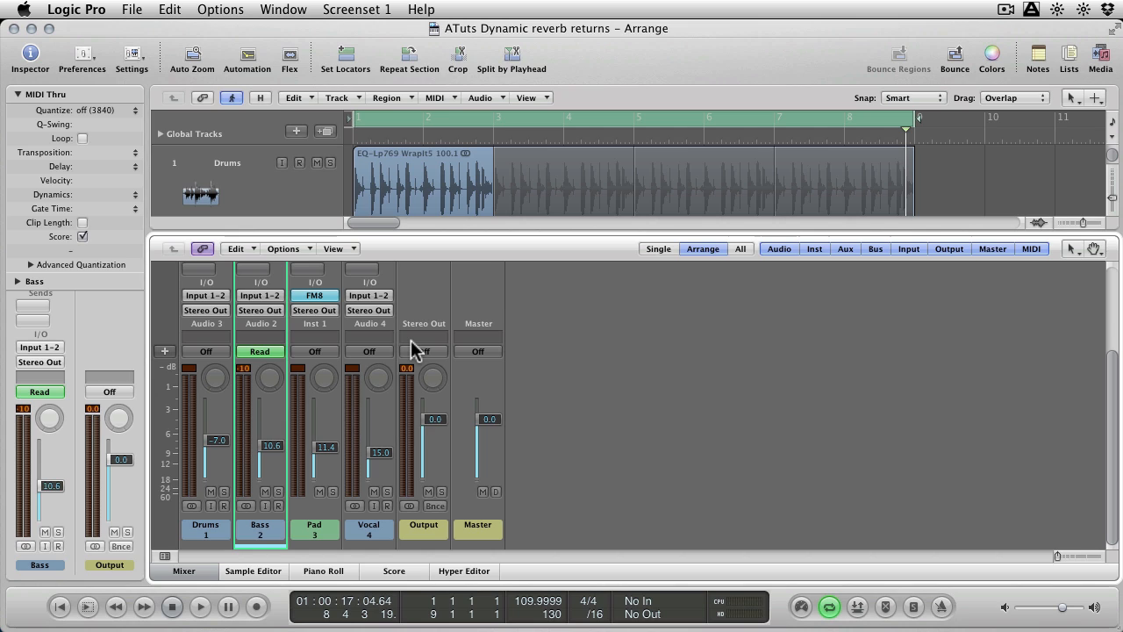
left_click_drag(468, 235, 472, 127)
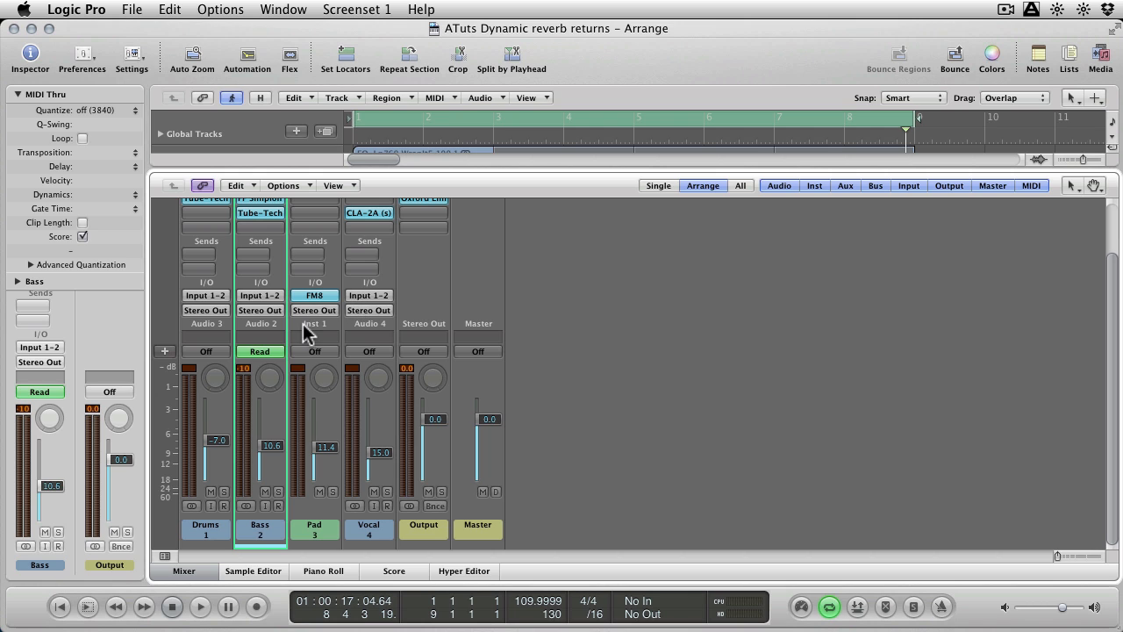
Add a send to Bus 1 on the Vocal channel.
left_click(359, 530)
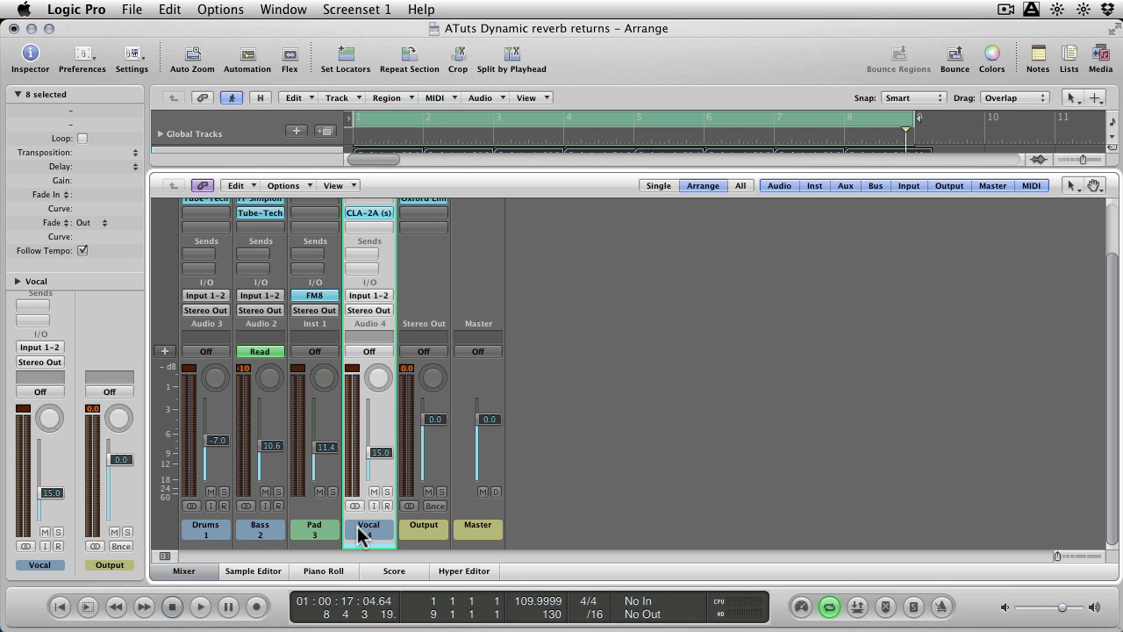
left_click(357, 255)
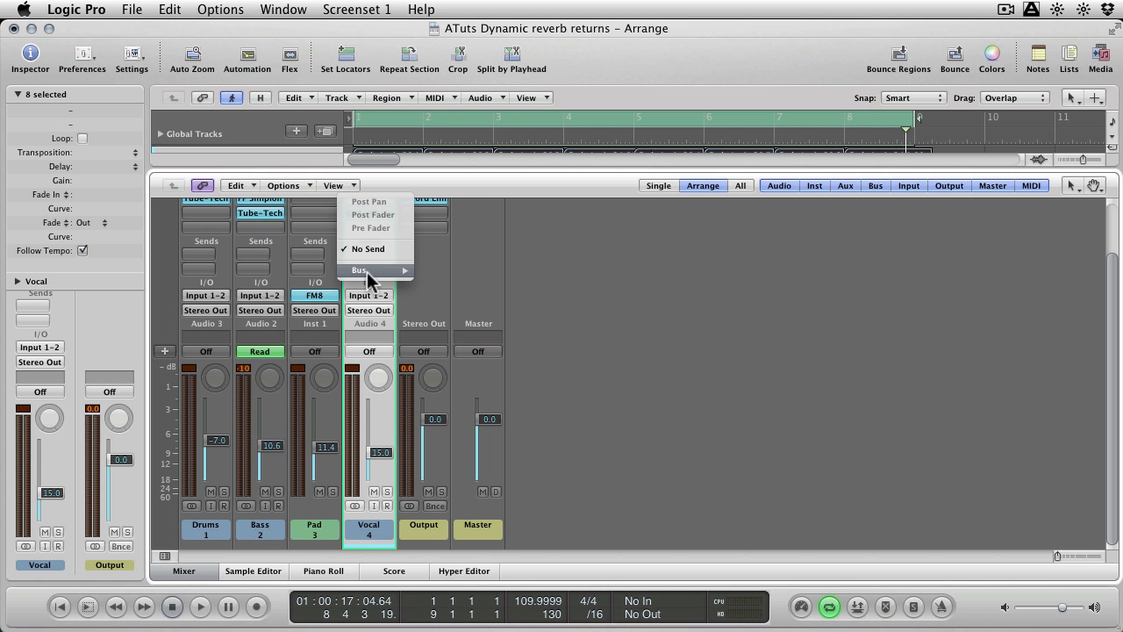
mouse_move(362, 268)
left_click(432, 272)
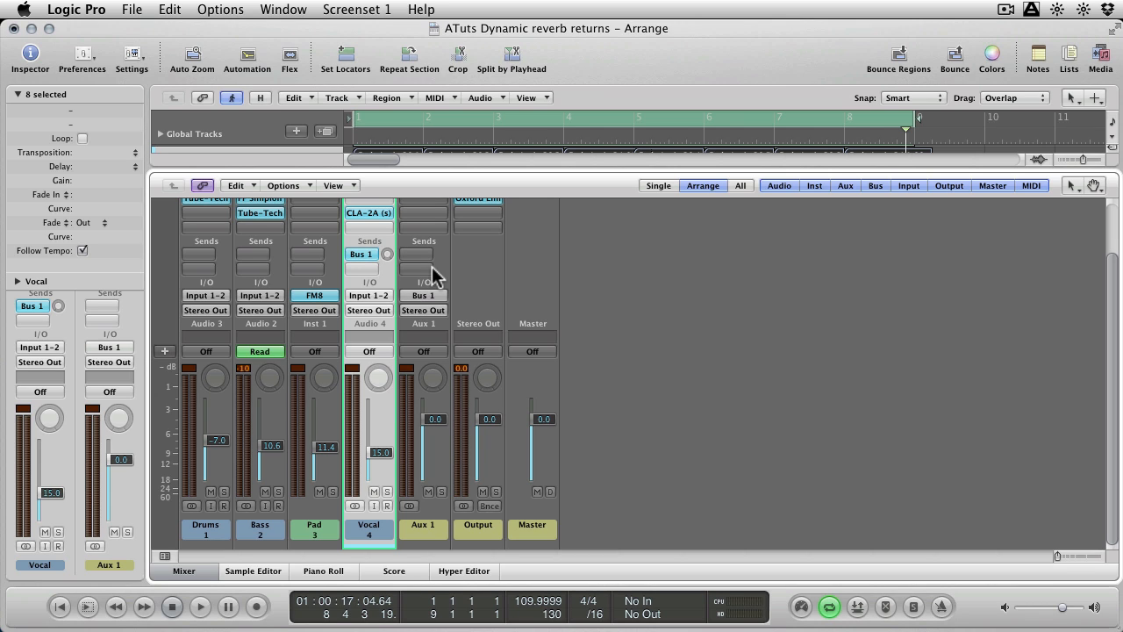
Insert the Lexicon LexConcertHall reverb in the first insert slot of the Aux 1 channel.
scroll(497, 301, "up", 3)
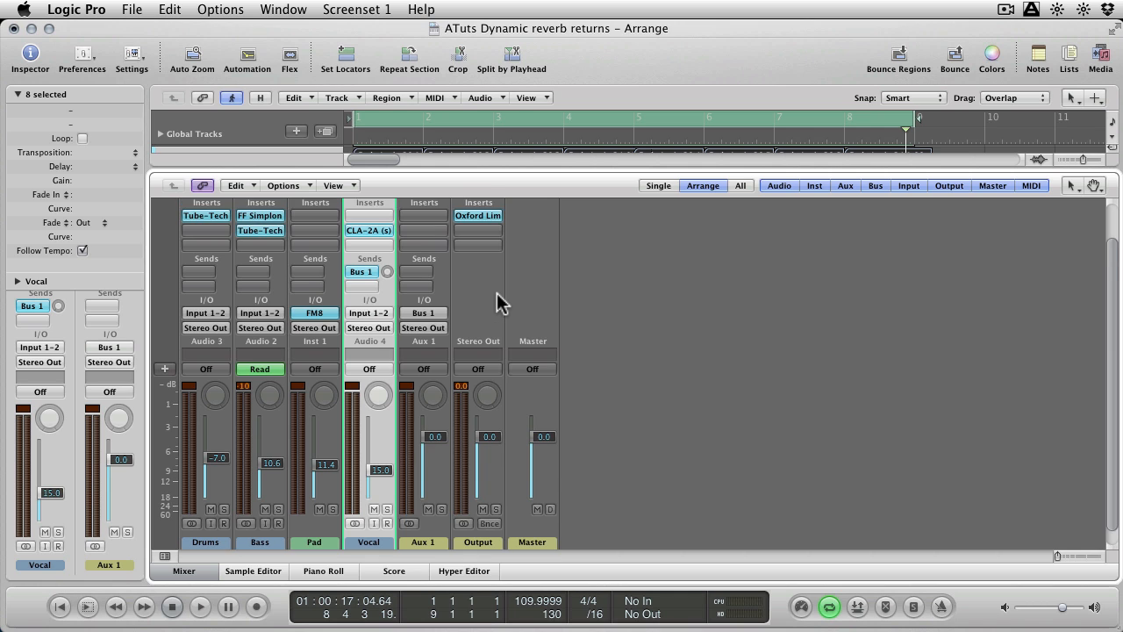
left_click(419, 249)
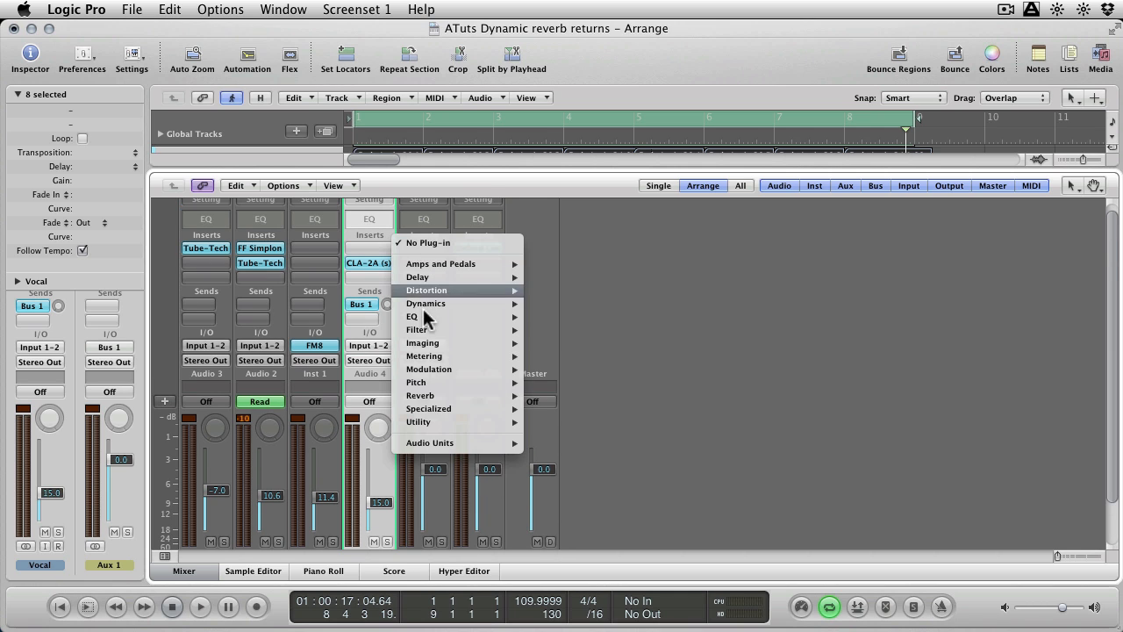
mouse_move(460, 443)
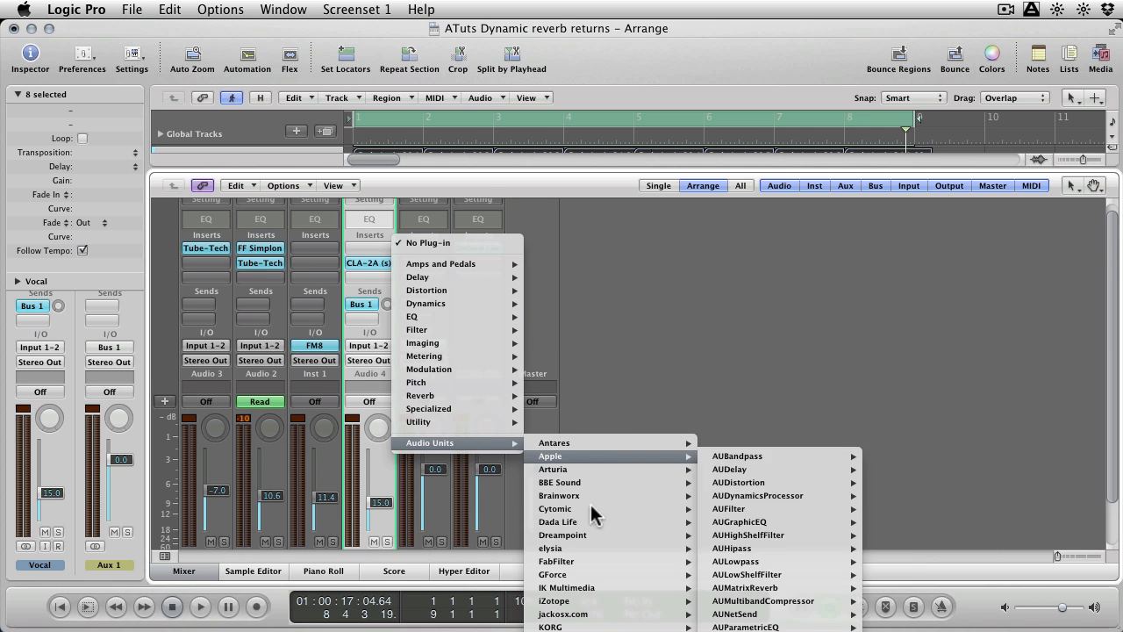
mouse_move(605, 616)
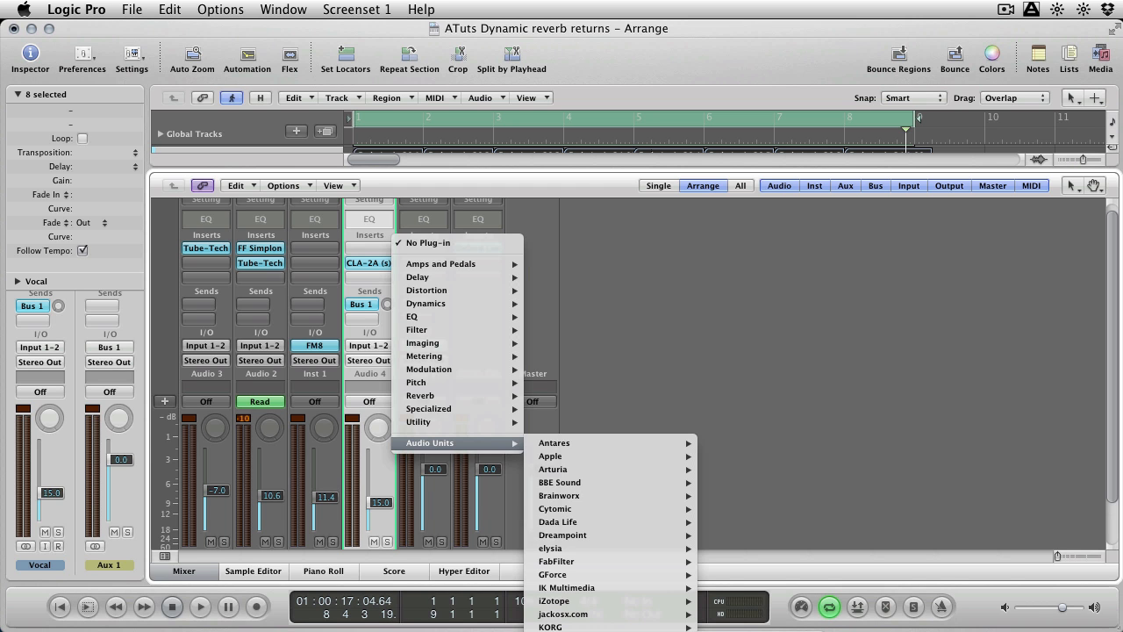
left_click(758, 630)
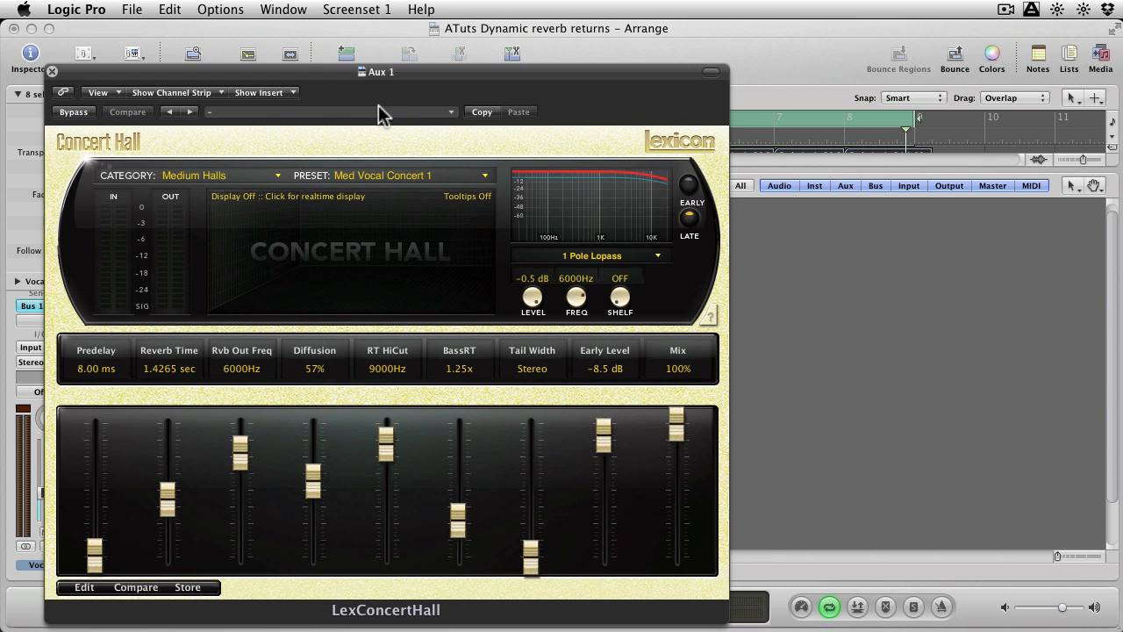
Switch the Concert Hall display to Multiband, set the Reverb Time to 2.2483 sec, and close the plug-in.
left_click_drag(361, 72, 601, 78)
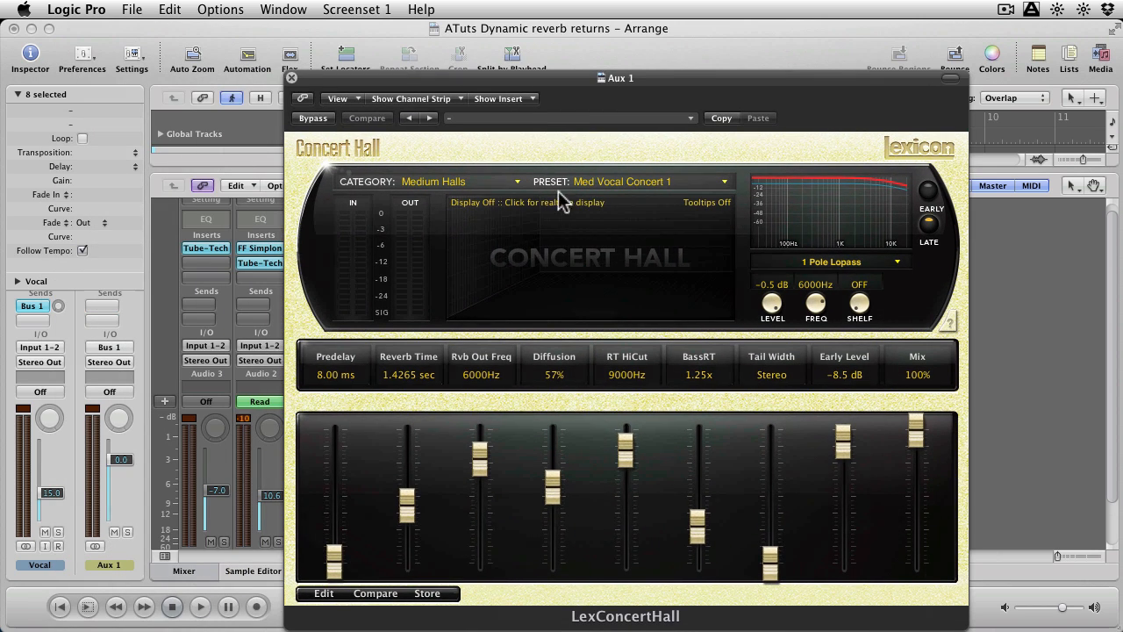
left_click(560, 223)
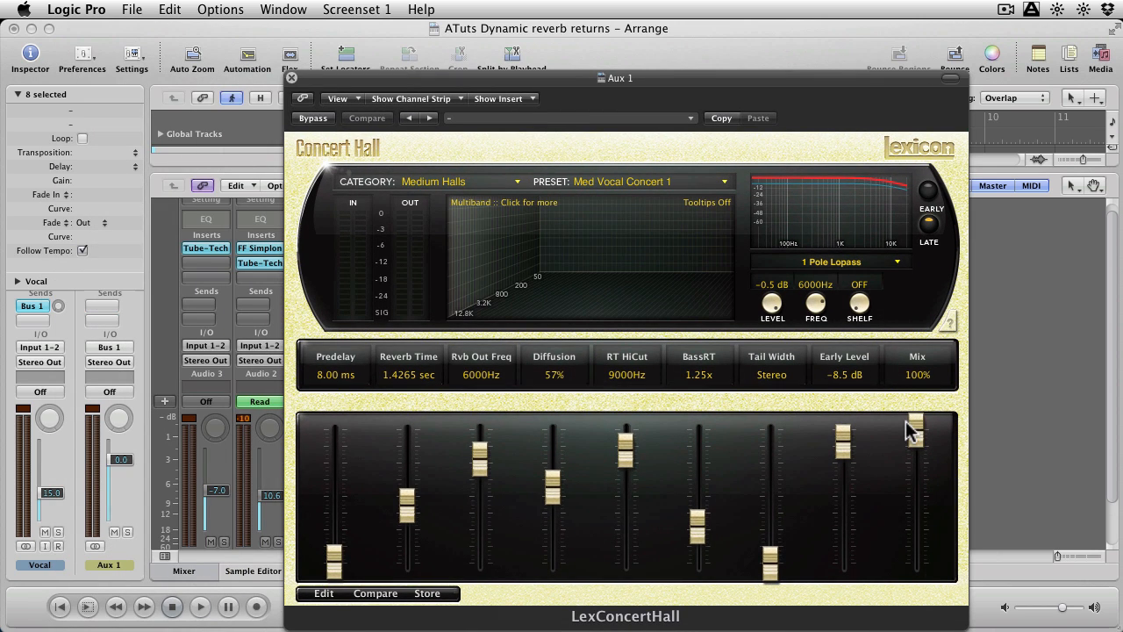
left_click_drag(404, 493, 403, 482)
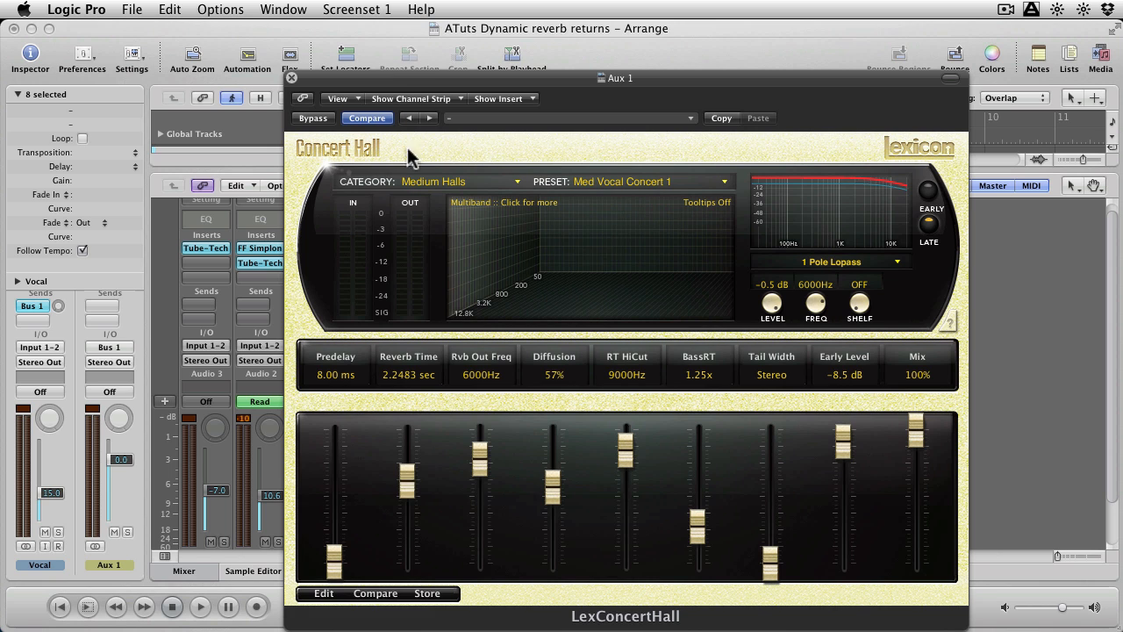
left_click_drag(403, 79, 405, 57)
left_click(294, 57)
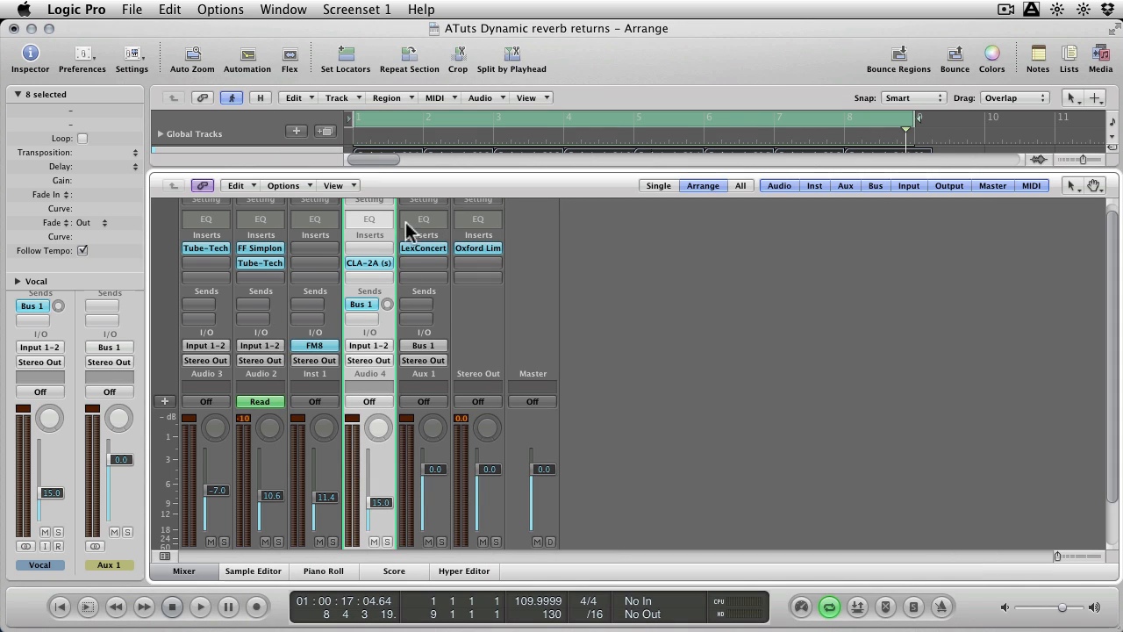
Set the Vocal channel's Bus 1 send to -0.6 dB and lower its fader to -16.8 dB while auditioning the song.
scroll(459, 310, "down", 2)
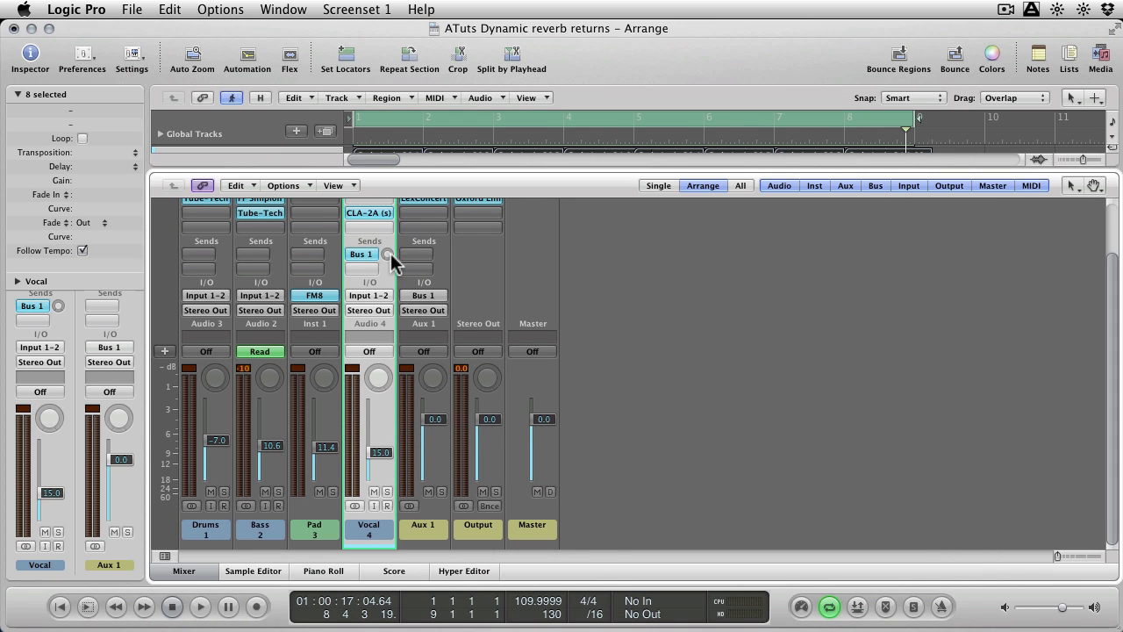
left_click_drag(387, 253, 389, 101)
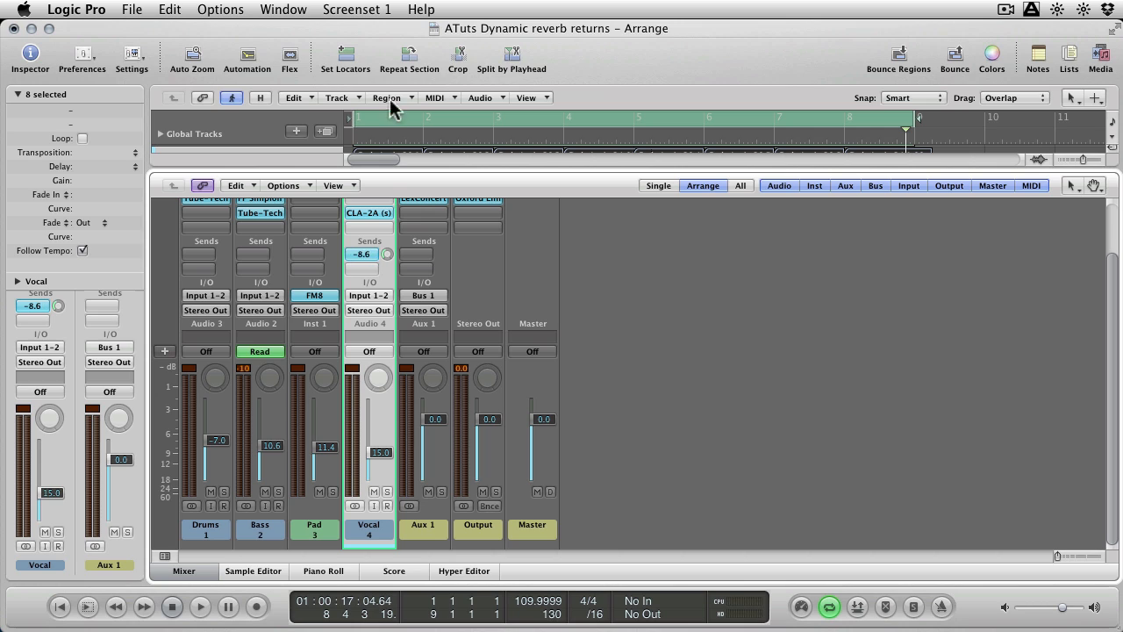
left_click_drag(389, 256, 391, 167)
key("space")
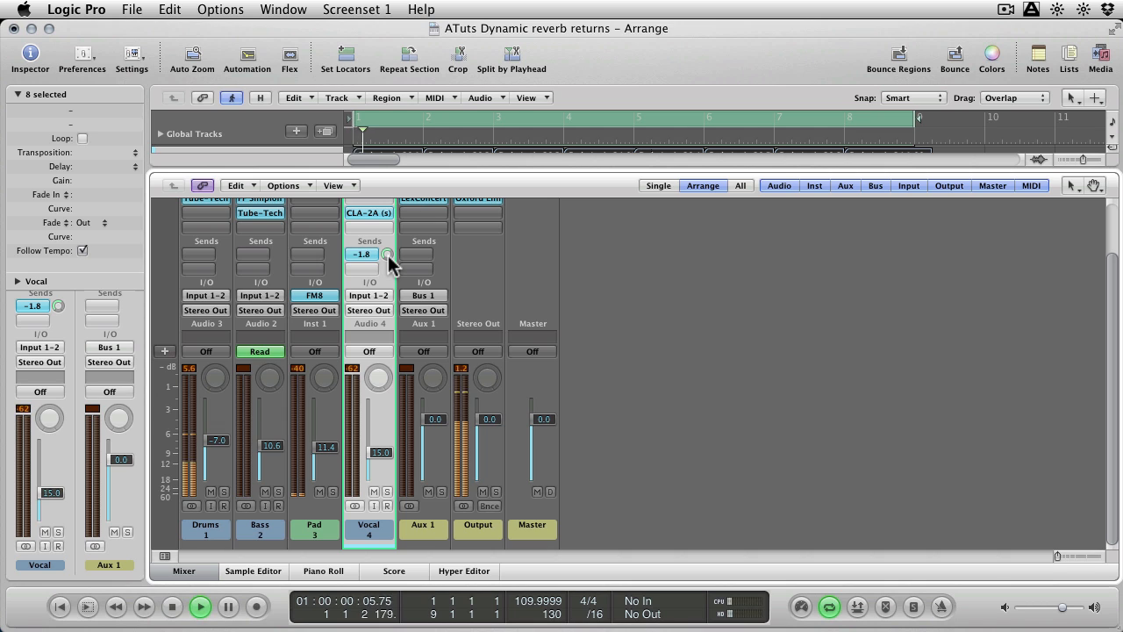
left_click_drag(389, 260, 388, 234)
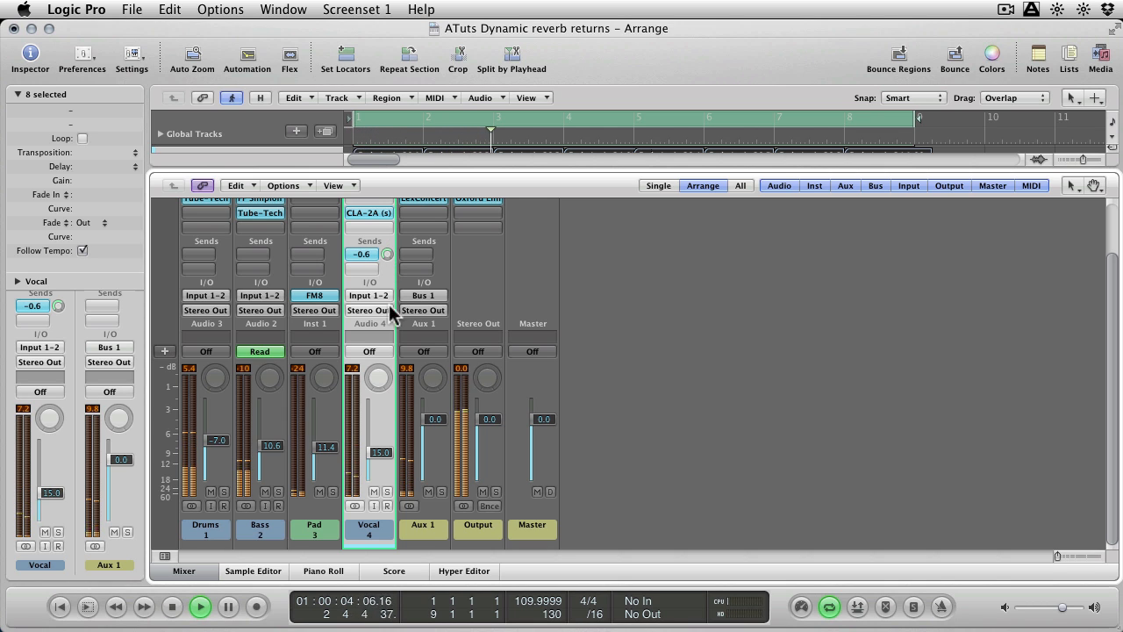
left_click_drag(384, 452, 378, 456)
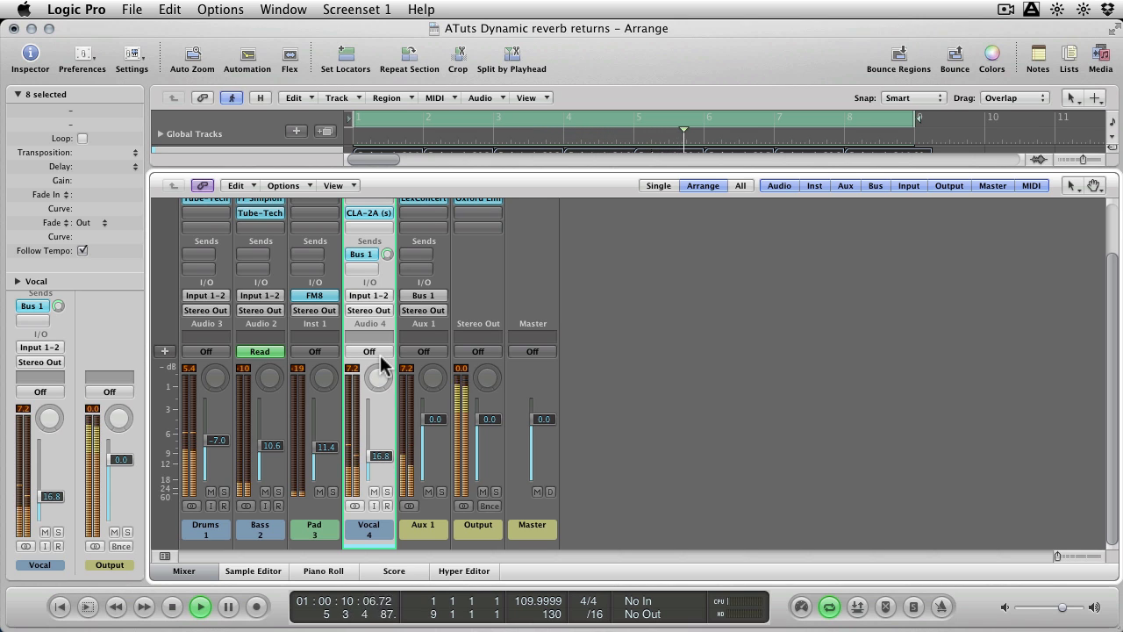
key("space")
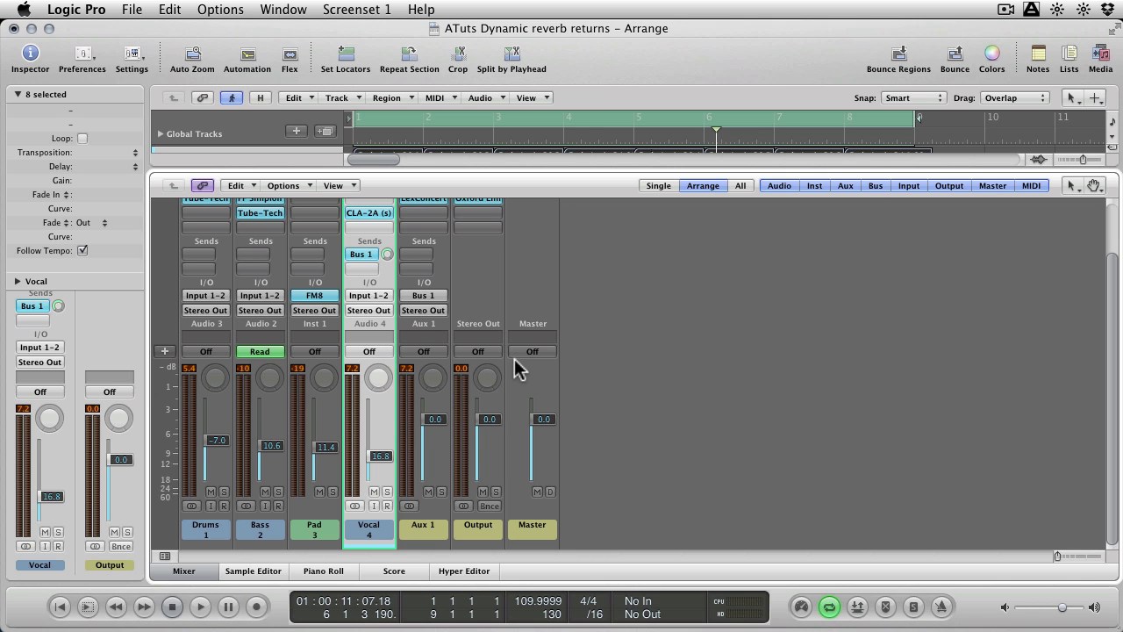
Insert the FabFilter FF Pro-C compressor after the reverb on the Aux 1 channel.
scroll(516, 369, "up", 3)
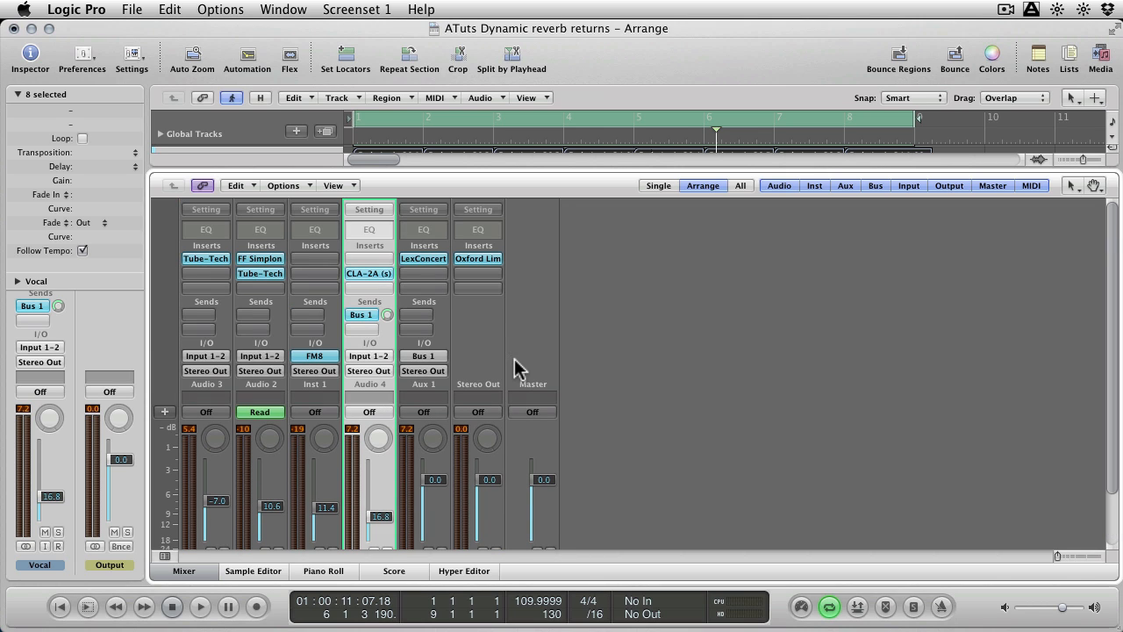
left_click(419, 273)
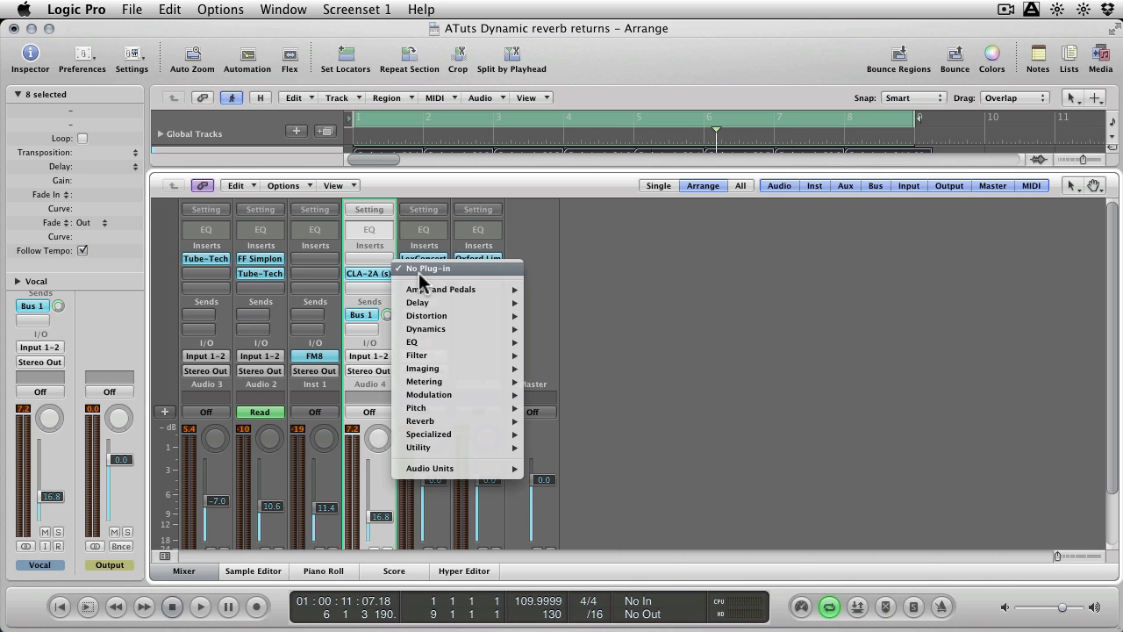
mouse_move(455, 470)
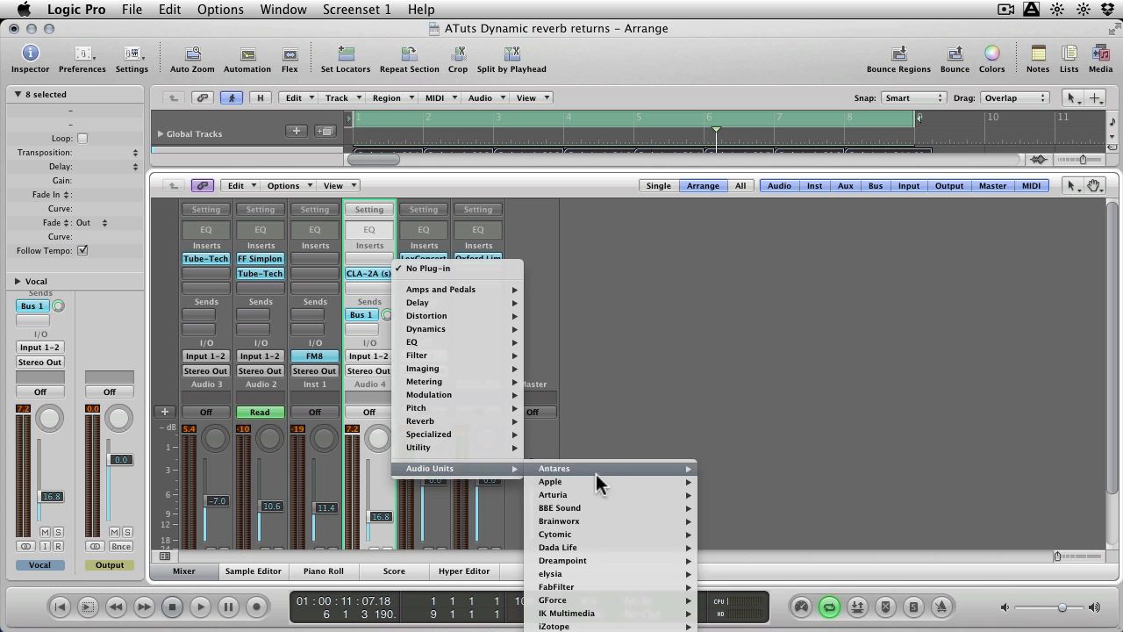
mouse_move(608, 520)
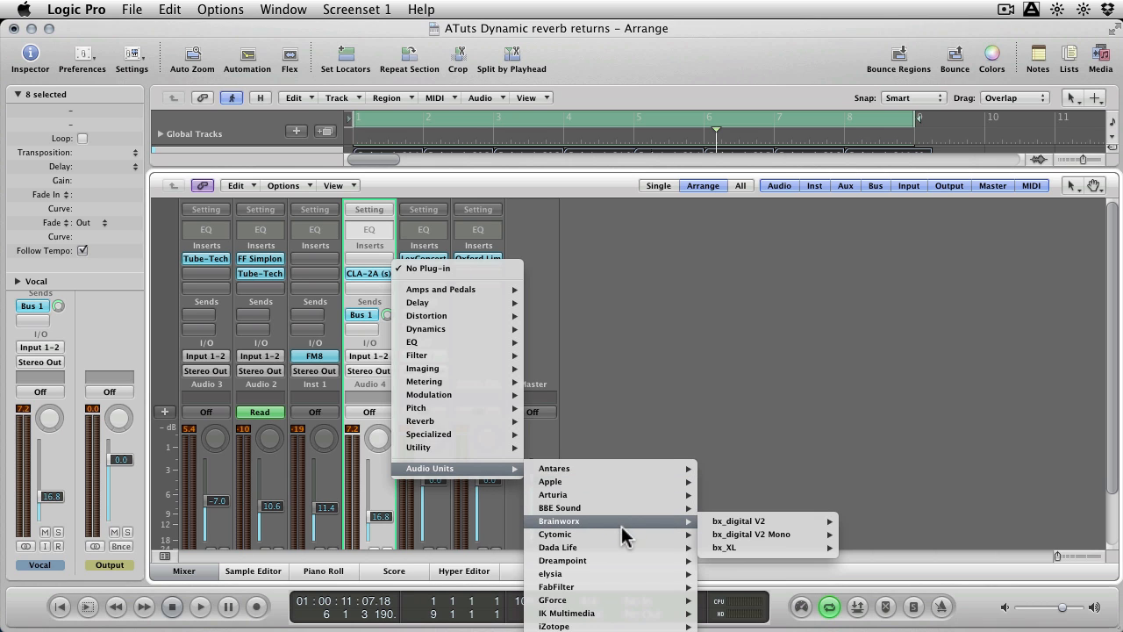
mouse_move(645, 592)
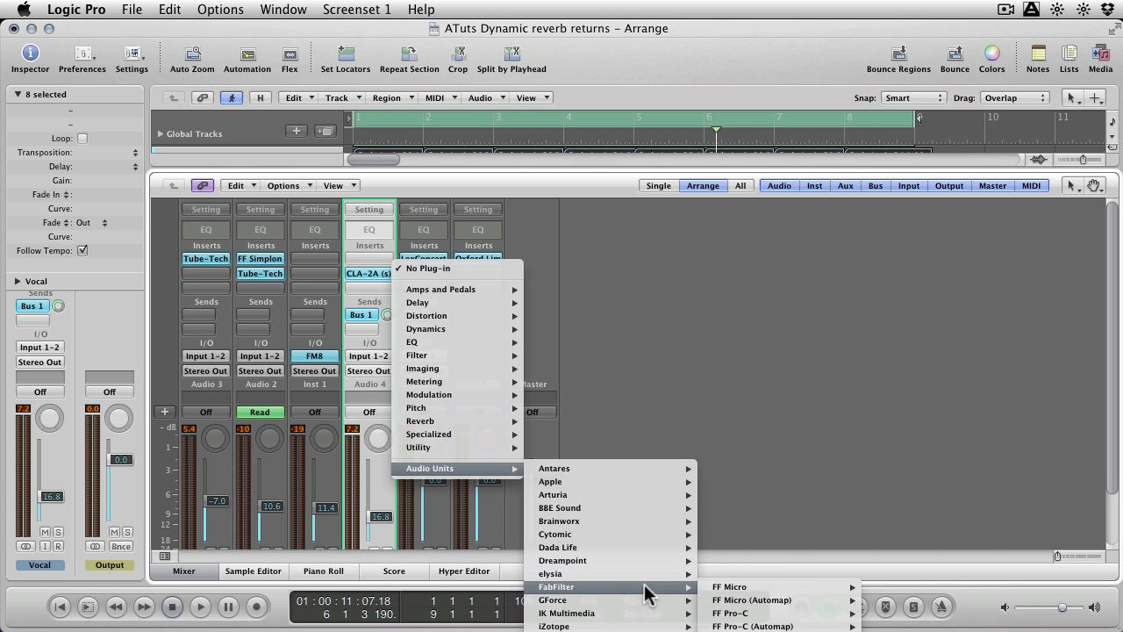
left_click(787, 615)
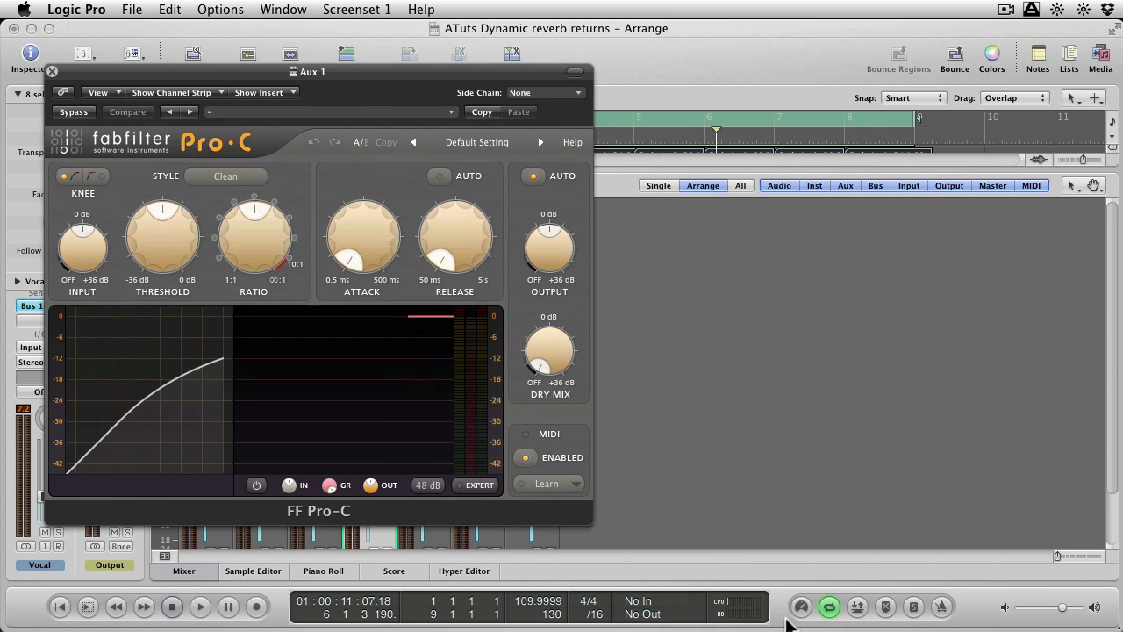
Turn off Pro-C's automatic output gain, enable its Expert view, and set the side chain to Ext.
left_click_drag(352, 82, 733, 99)
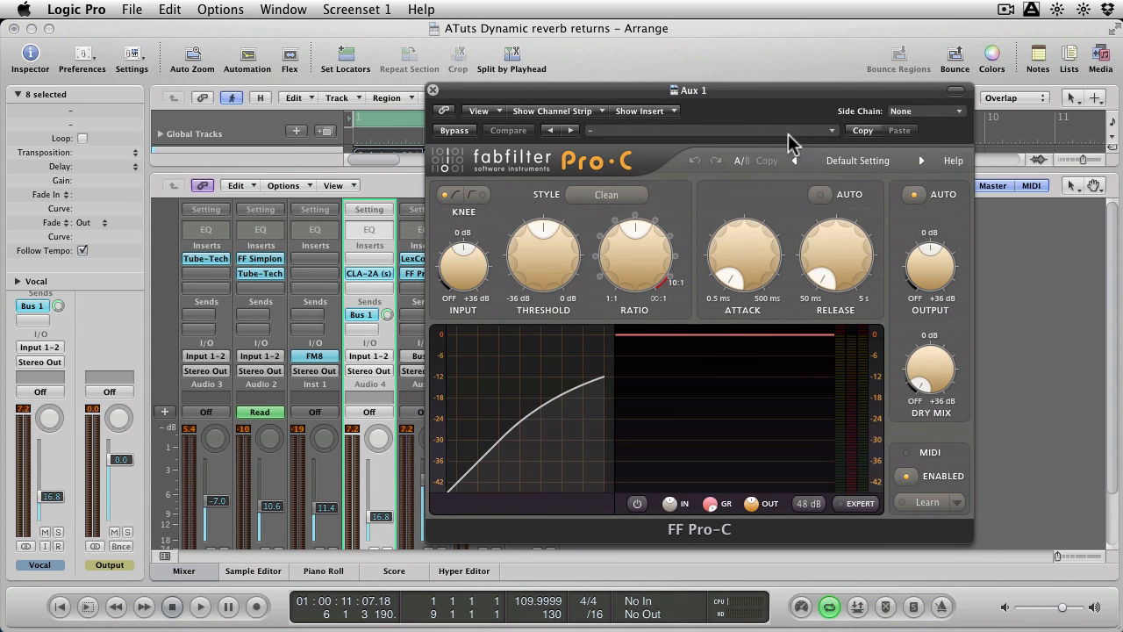
left_click(913, 197)
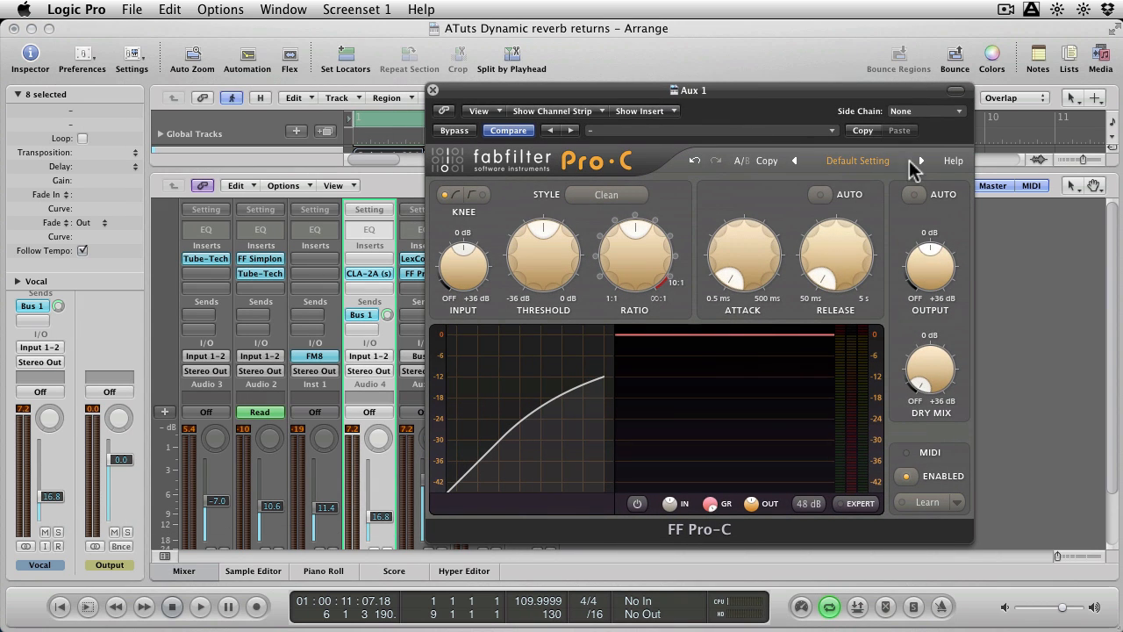
left_click(862, 503)
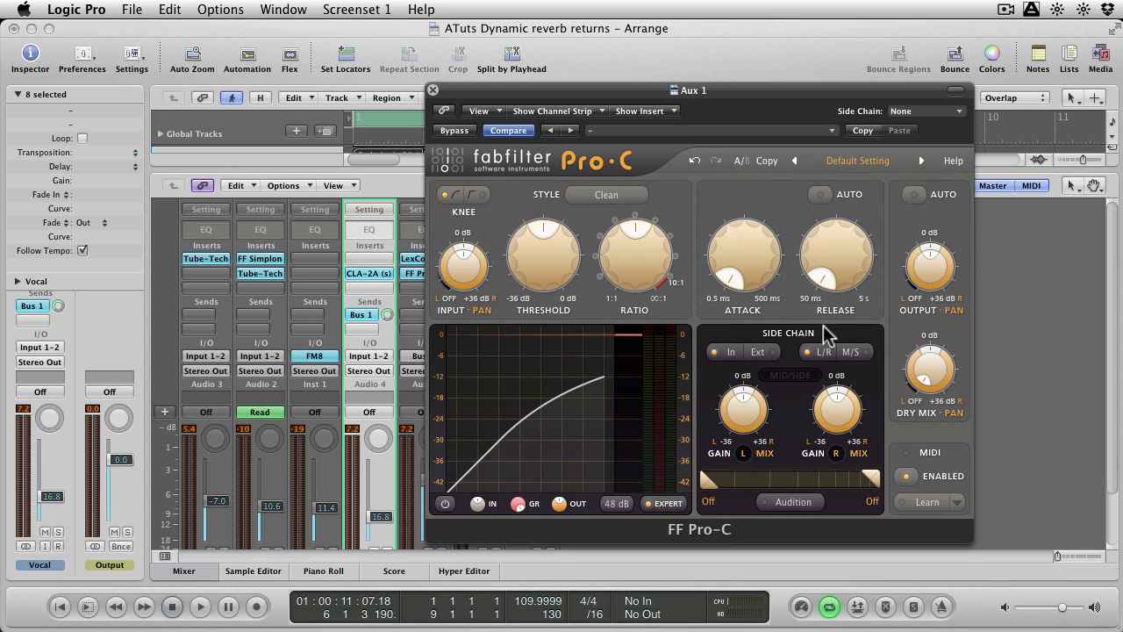
left_click(764, 351)
Route Audio 3 – Drums into the side-chain input of Pro-C on Aux 1.
left_click_drag(619, 91, 678, 93)
left_click(423, 258)
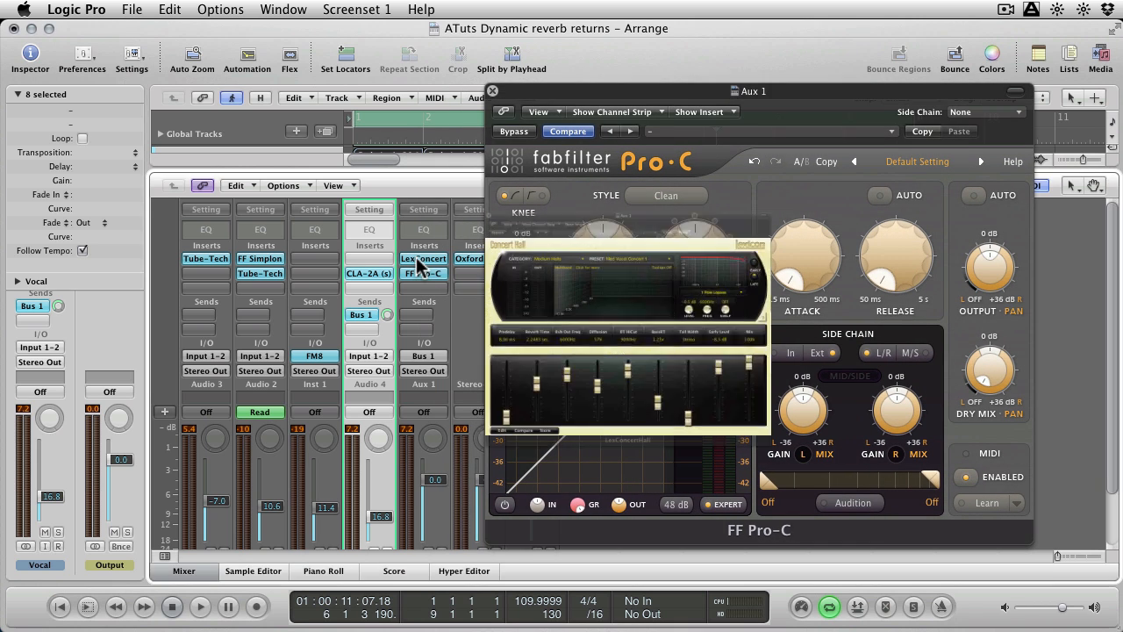
left_click(293, 56)
left_click(424, 274)
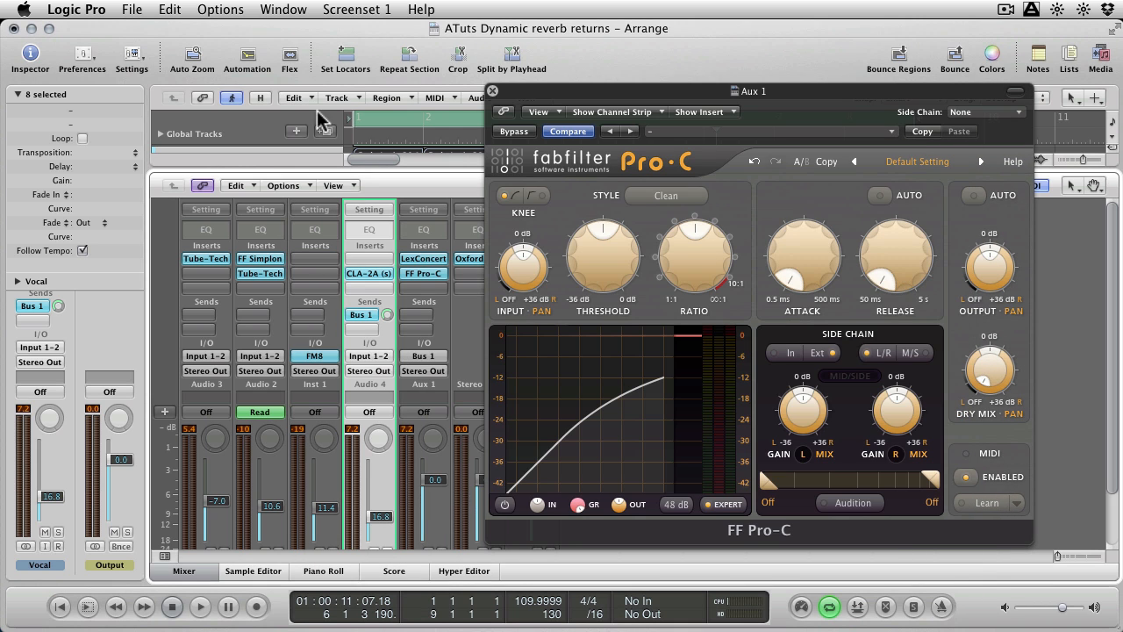
left_click(423, 273)
left_click(424, 274)
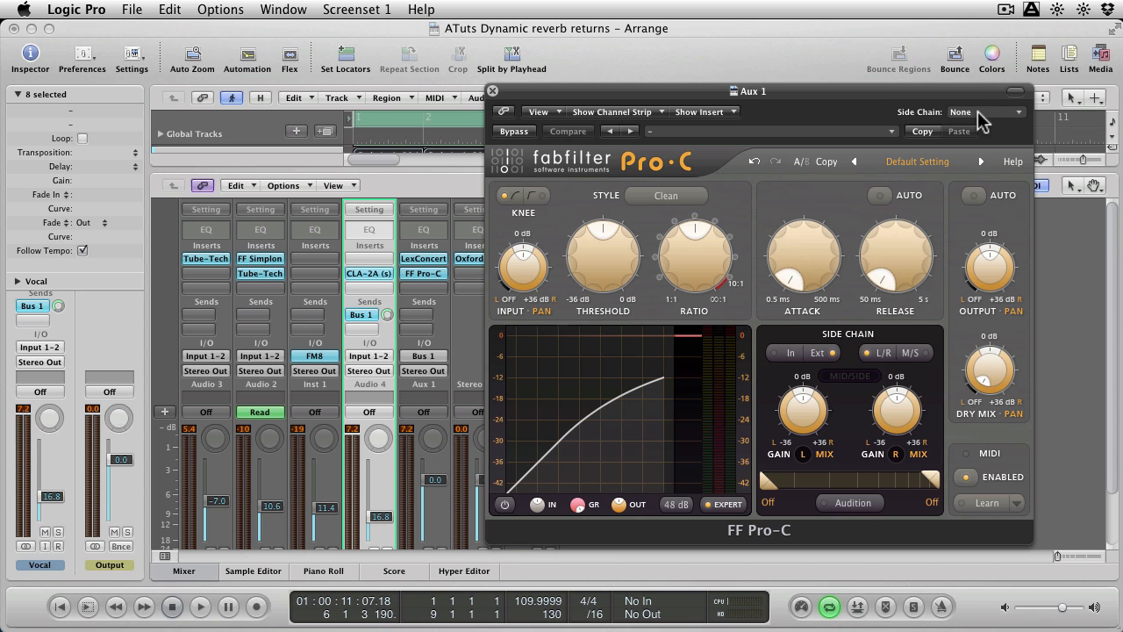
scroll(378, 299, "down", 3)
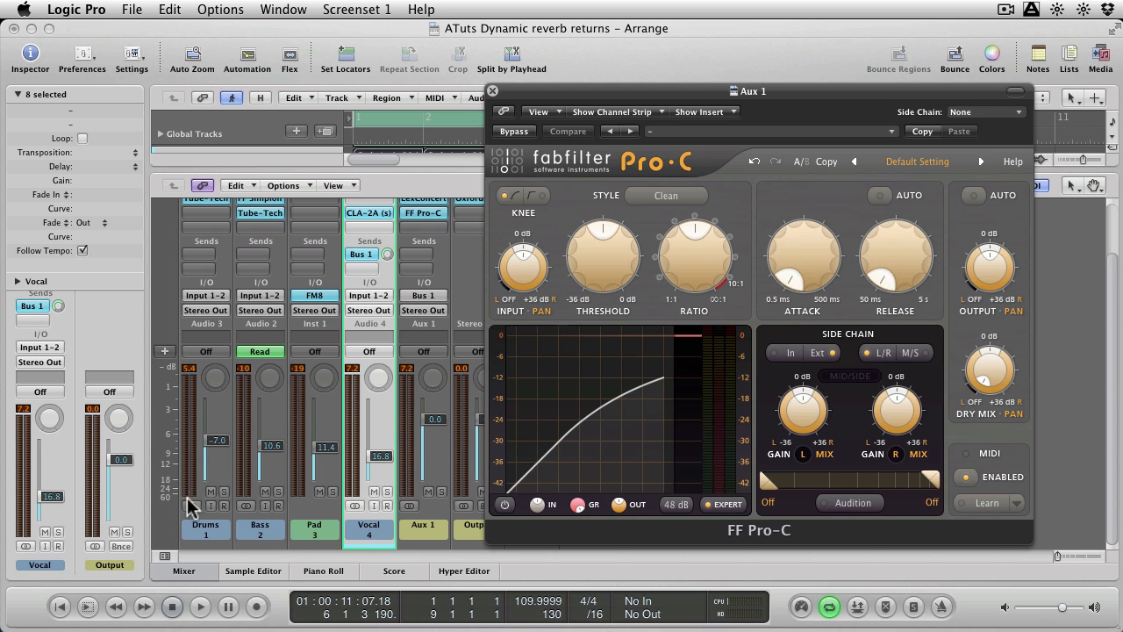
left_click(980, 112)
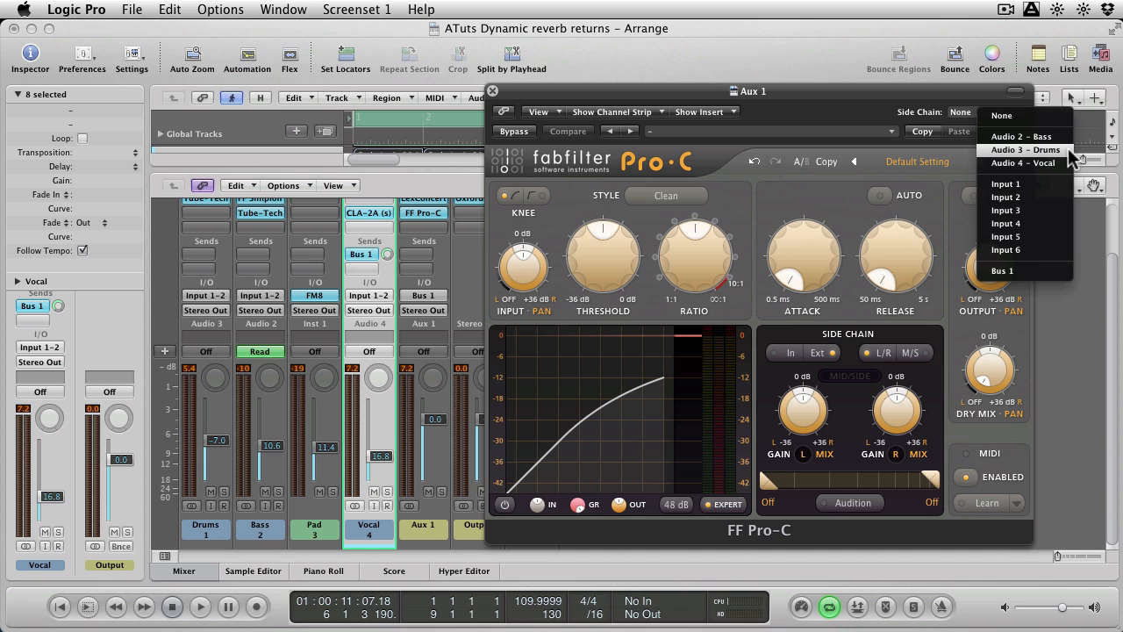
left_click(1025, 150)
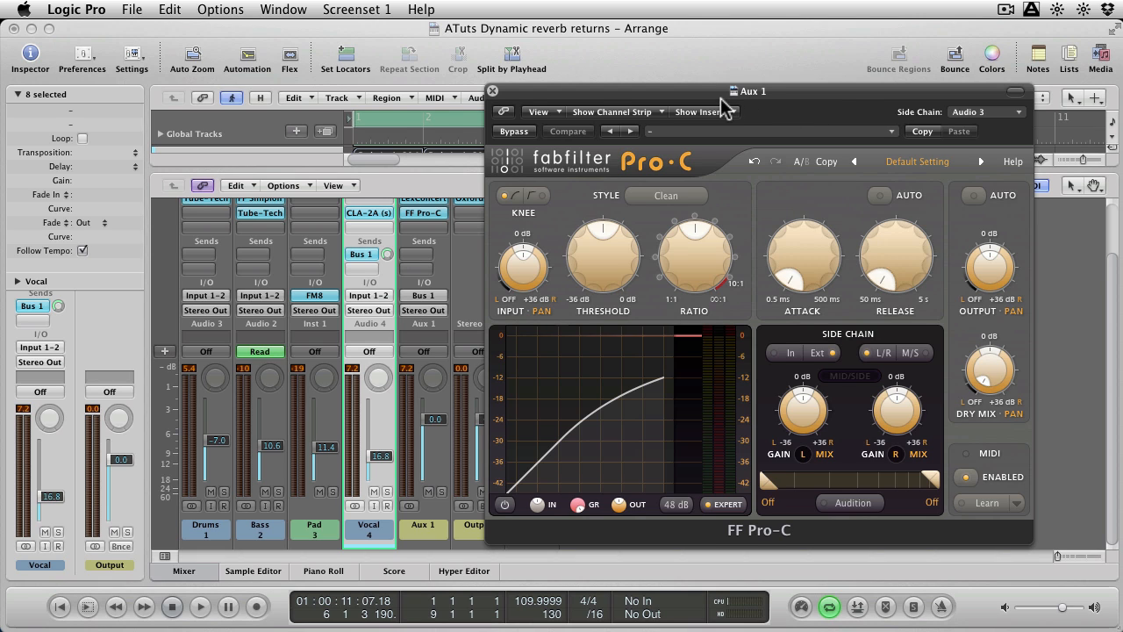
Play the song while raising Pro-C's Ratio and lengthening its Release.
left_click_drag(721, 100, 735, 93)
key("space")
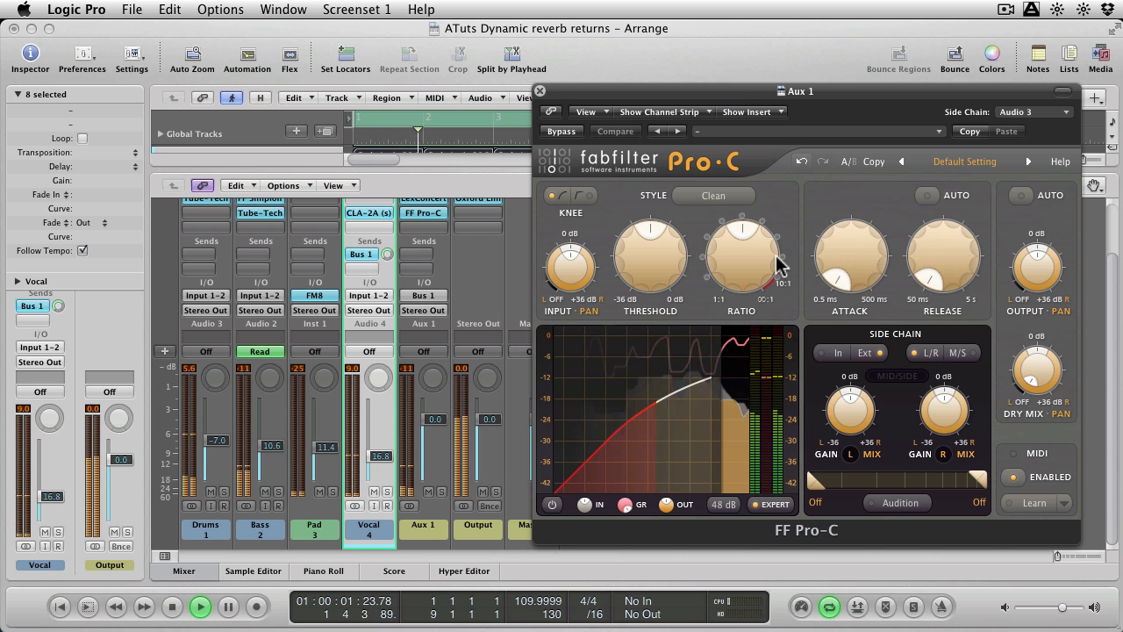
left_click_drag(778, 263, 769, 173)
left_click_drag(939, 252, 967, 168)
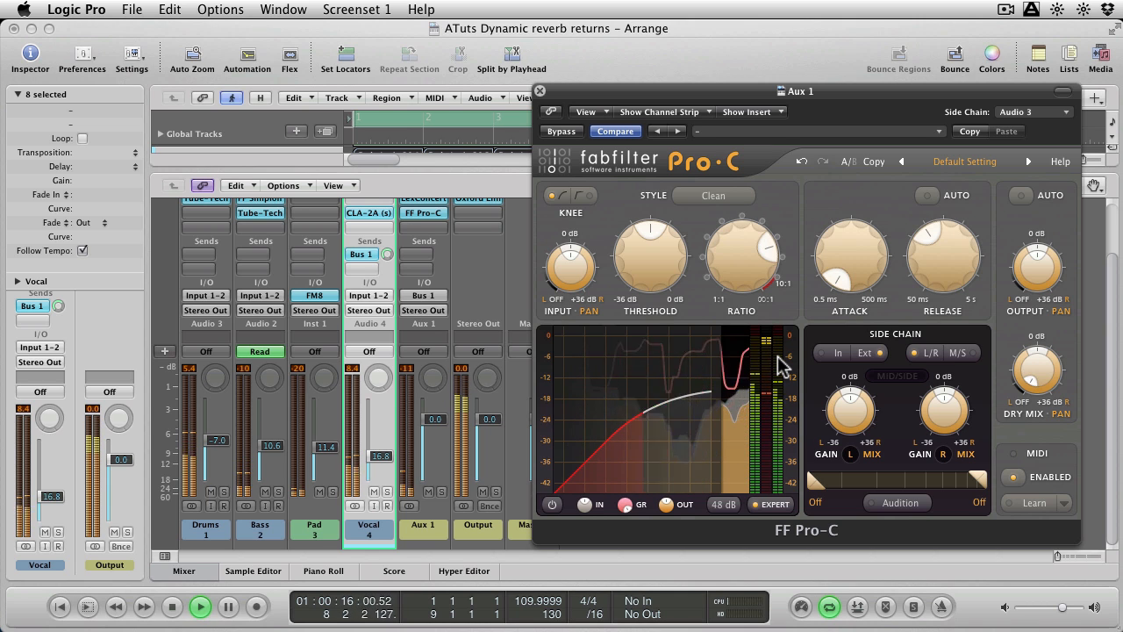
Solo the Drums channel and lower the side chain's upper filter limit to 104.8 Hz.
left_click(225, 491)
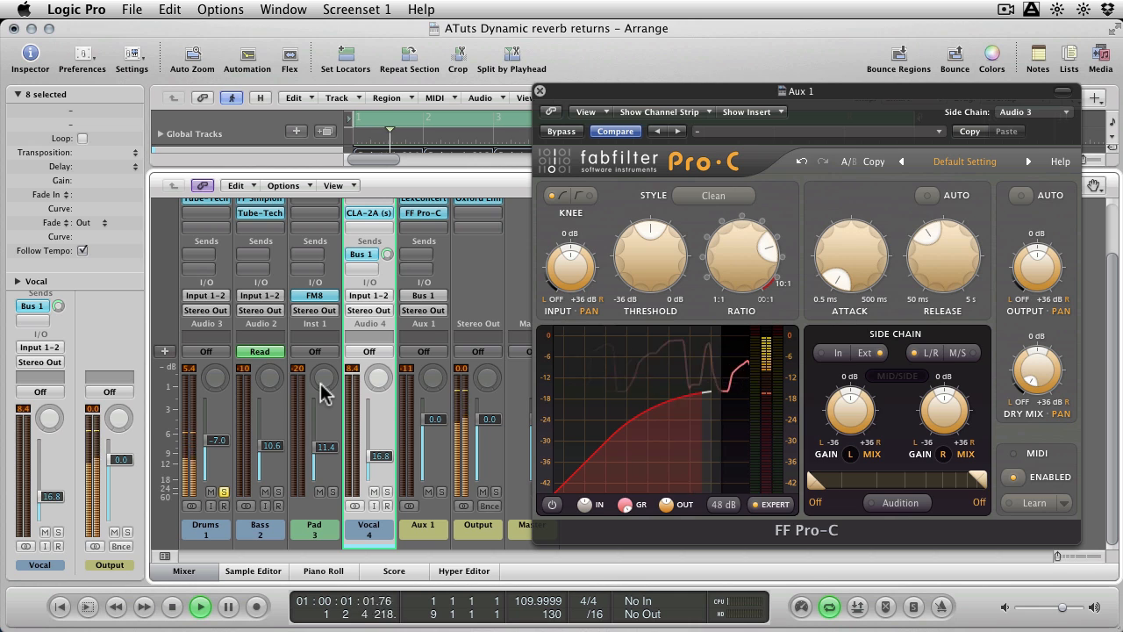
left_click(223, 491)
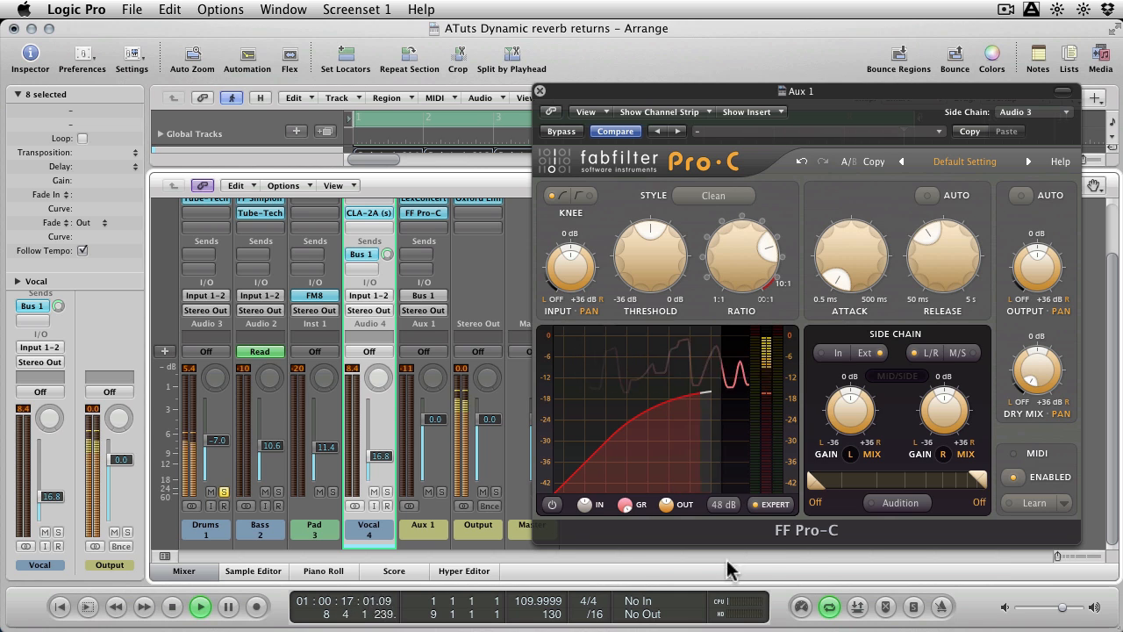
left_click_drag(975, 478, 876, 479)
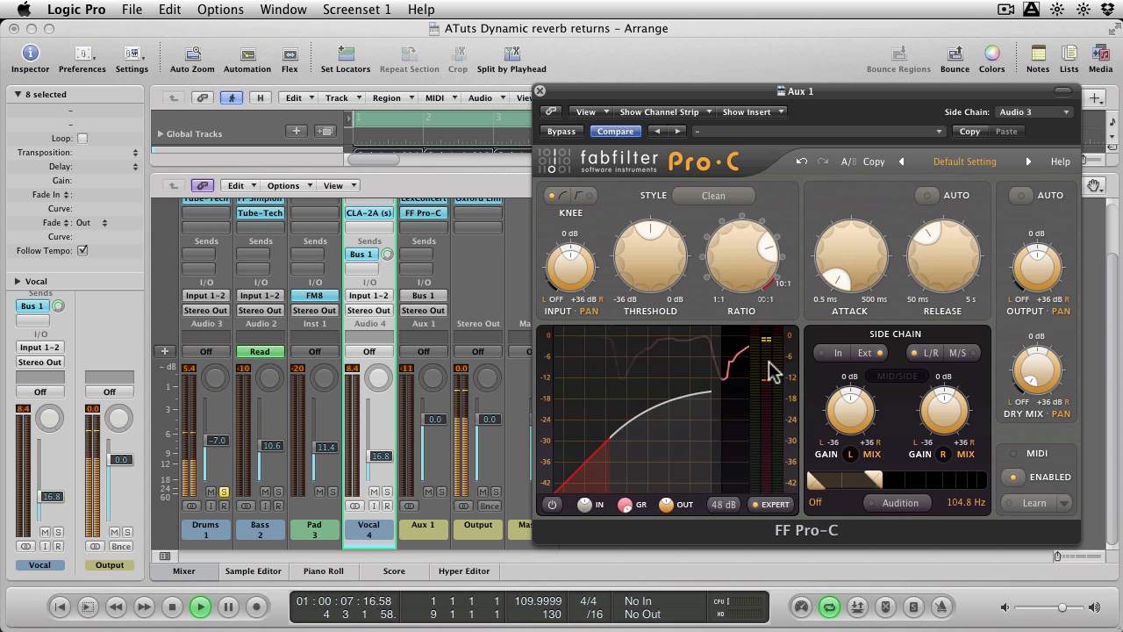
Turn on side-chain Audition, switch the solo from Drums to Aux 1, and set the upper filter limit to 109.9 Hz.
left_click(889, 500)
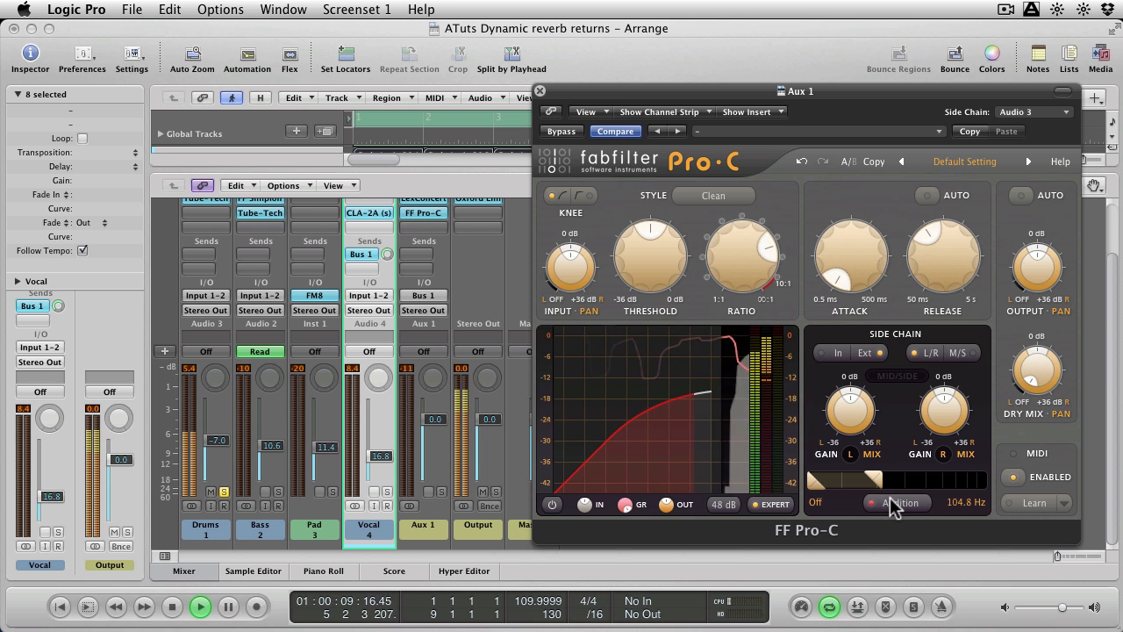
left_click(225, 492)
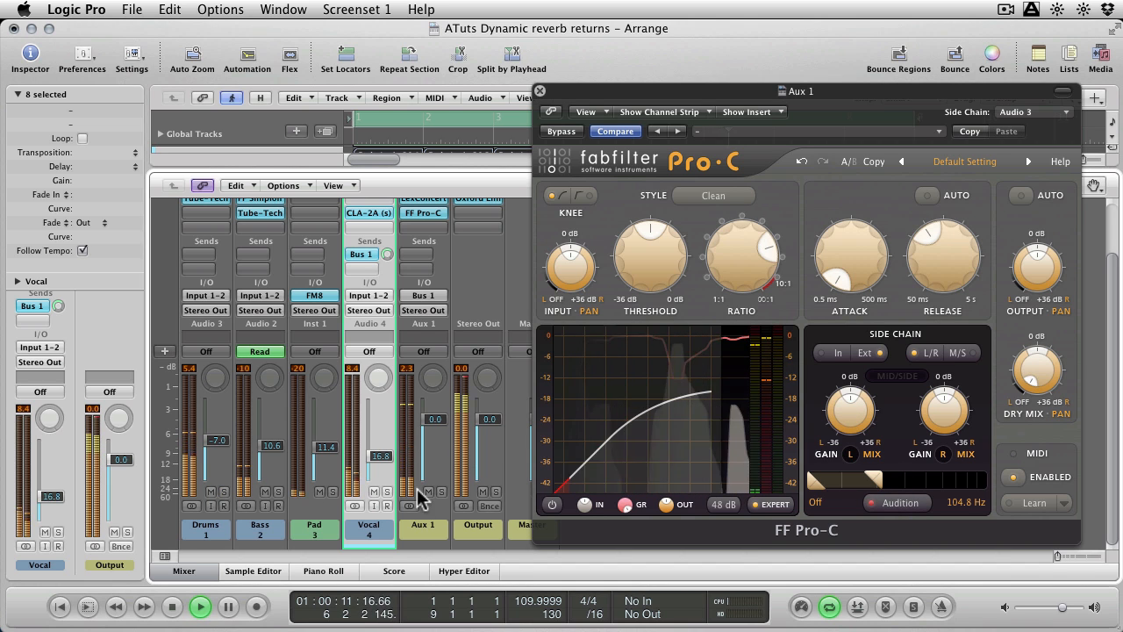
left_click(440, 491)
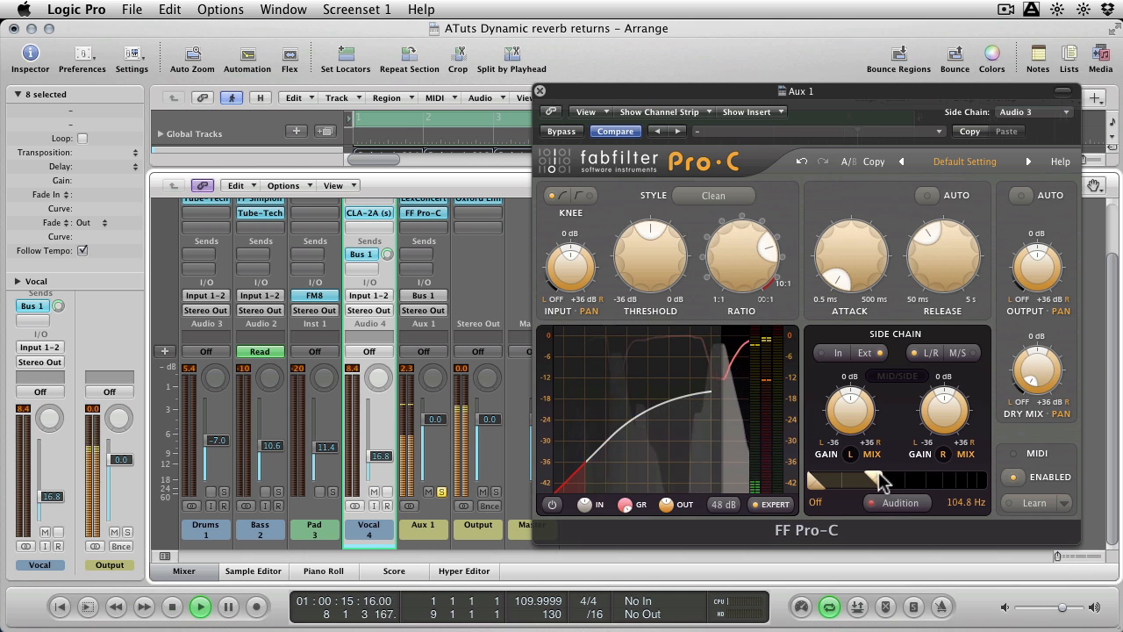
mouse_move(880, 481)
left_mouse_down()
mouse_move(929, 472)
mouse_move(877, 475)
left_mouse_up()
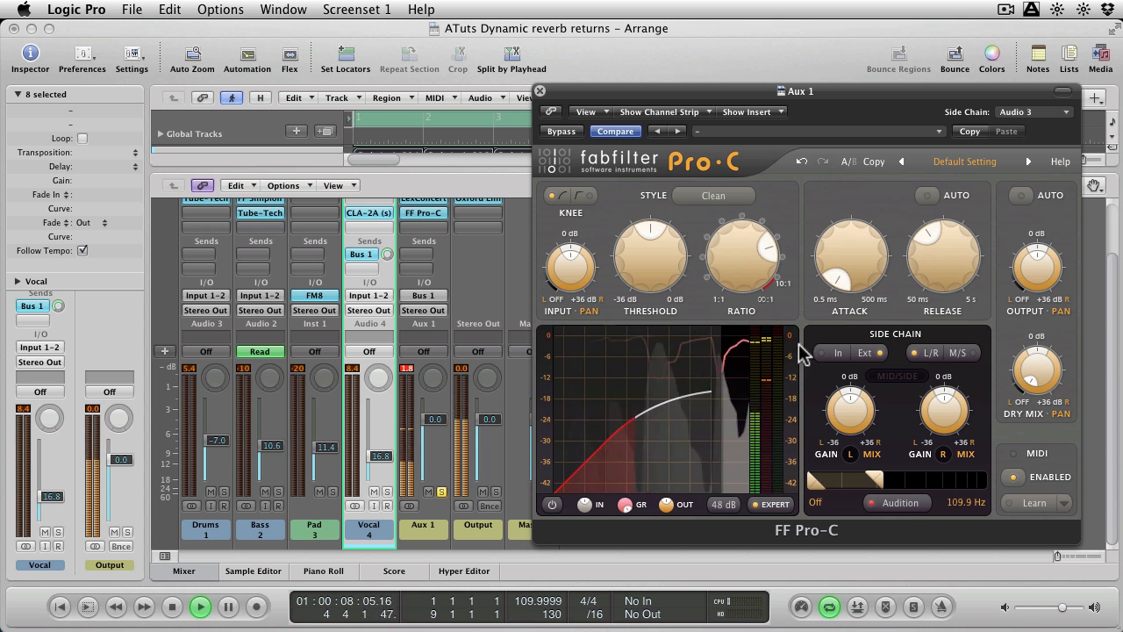
Set Pro-C's Release to about 313 ms, lower the Threshold, and raise the Ratio to 9.89:1.
left_click_drag(744, 263, 744, 269)
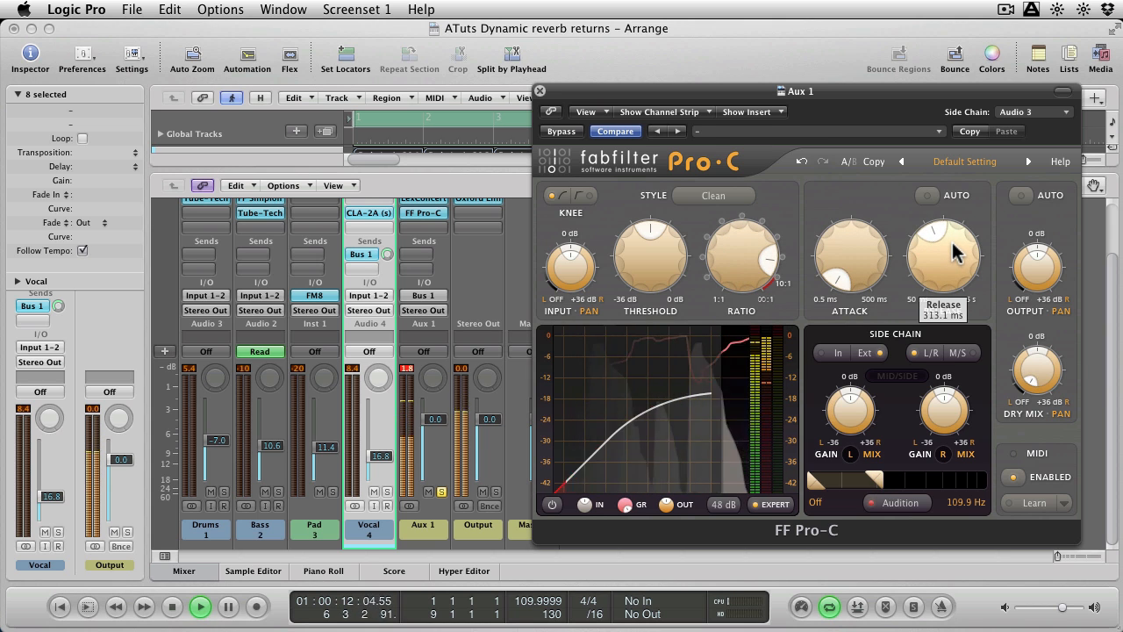
left_click_drag(952, 243, 953, 245)
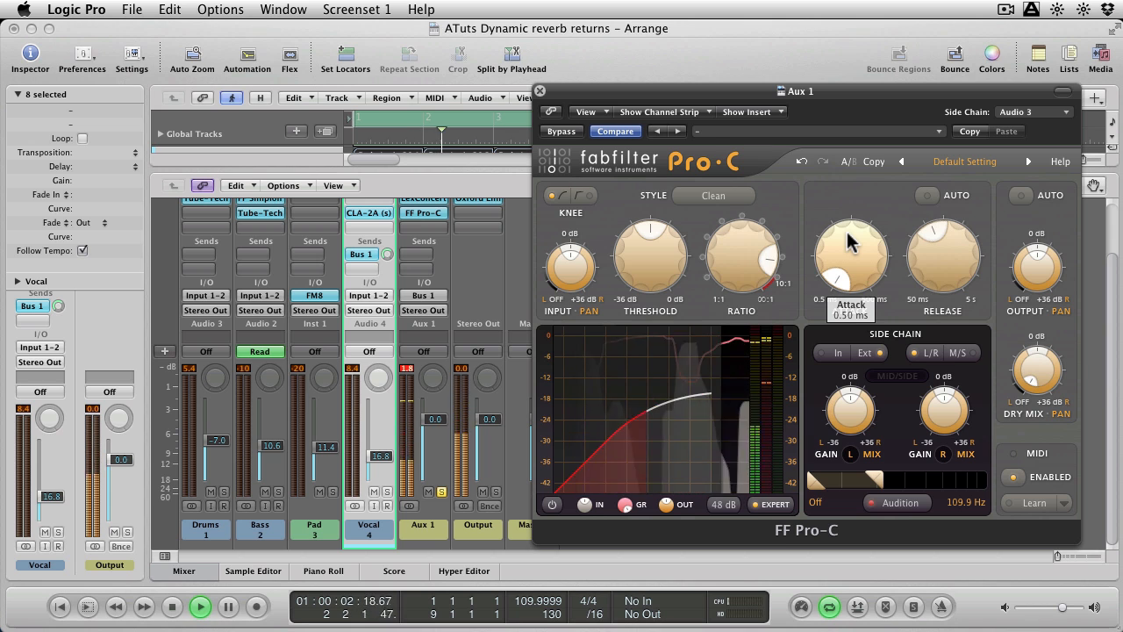
left_click_drag(654, 251, 654, 308)
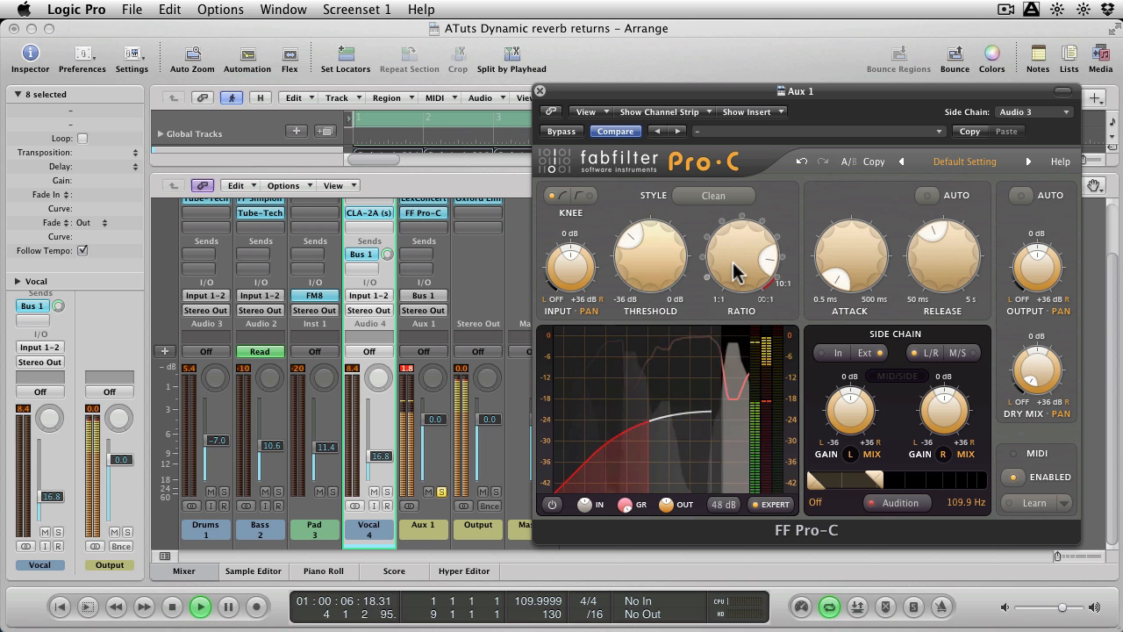
left_click_drag(735, 272, 744, 251)
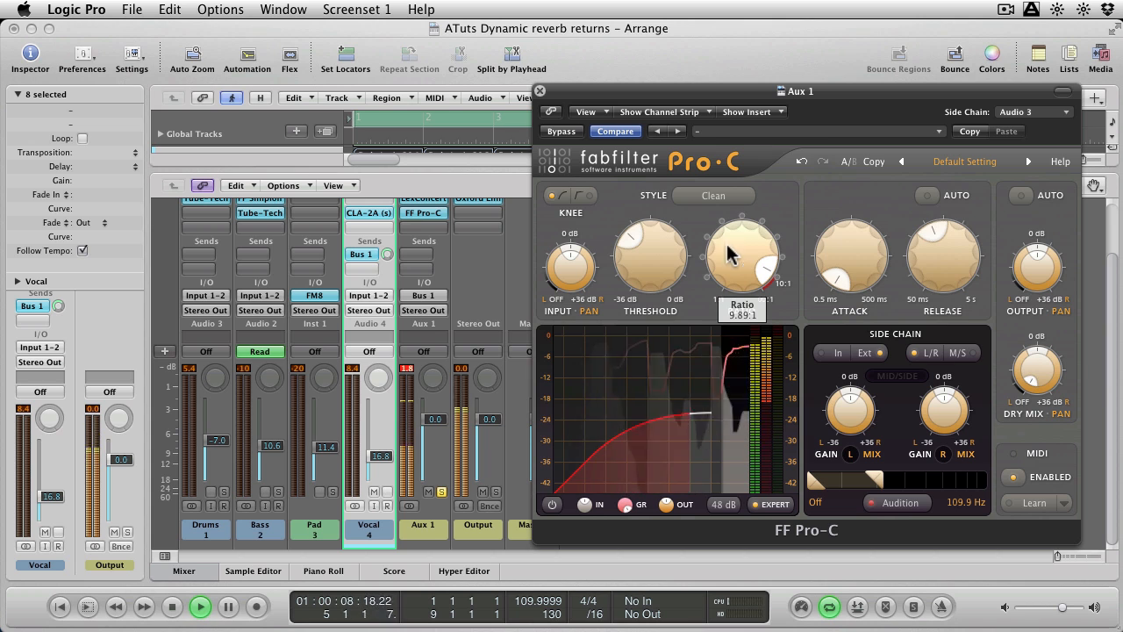
left_click_drag(653, 267, 660, 294)
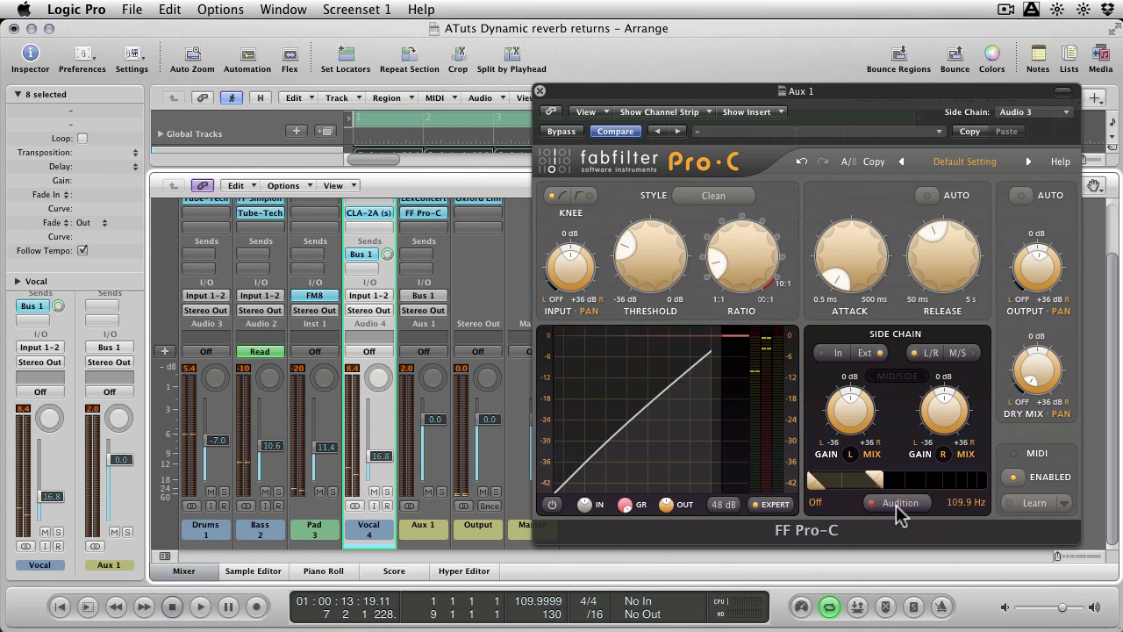
Turn off side-chain Audition, set the Ratio to 8.67:1, and play the full mix.
left_click(900, 504)
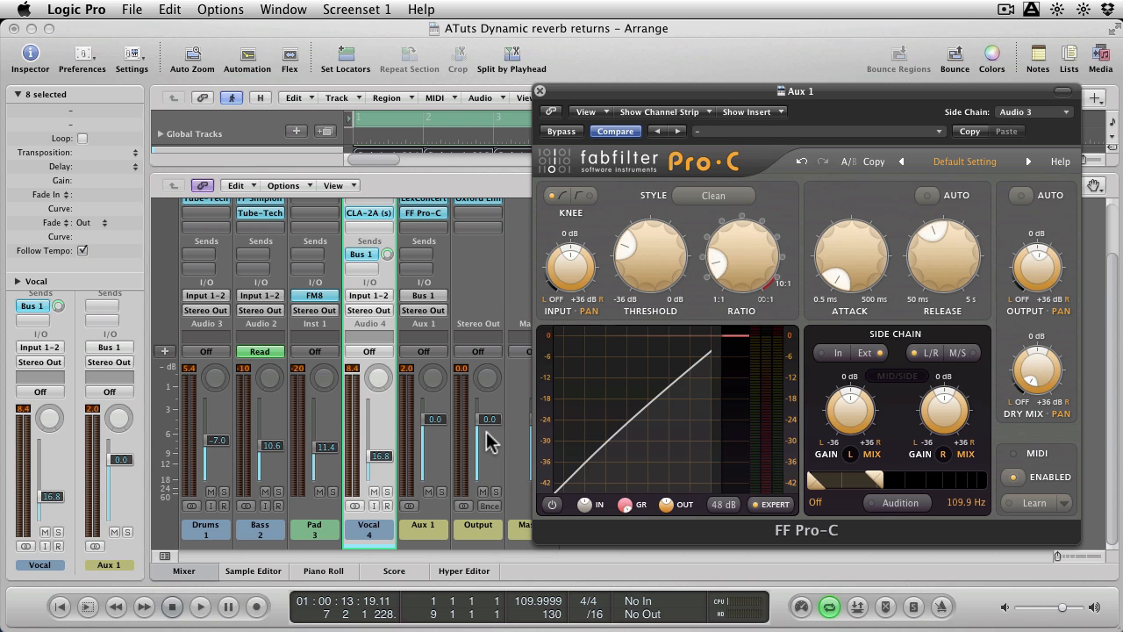
left_click_drag(756, 281, 756, 149)
key("space")
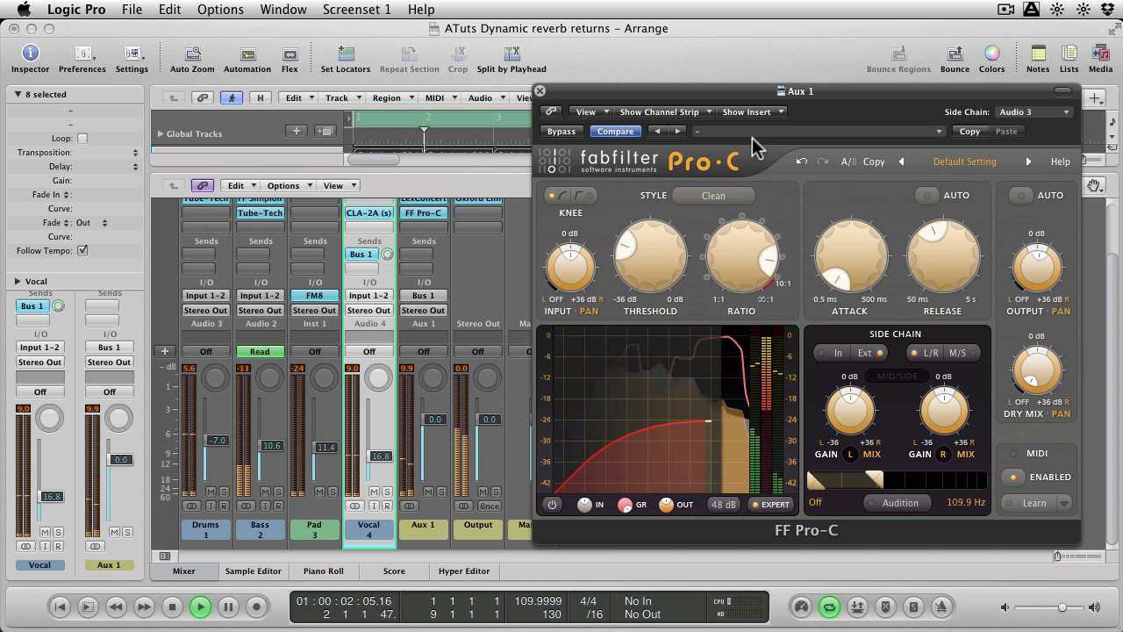
Reduce Pro-C's Ratio to 7.03:1 and further to just past its midpoint while listening, and stop playback.
mouse_move(733, 239)
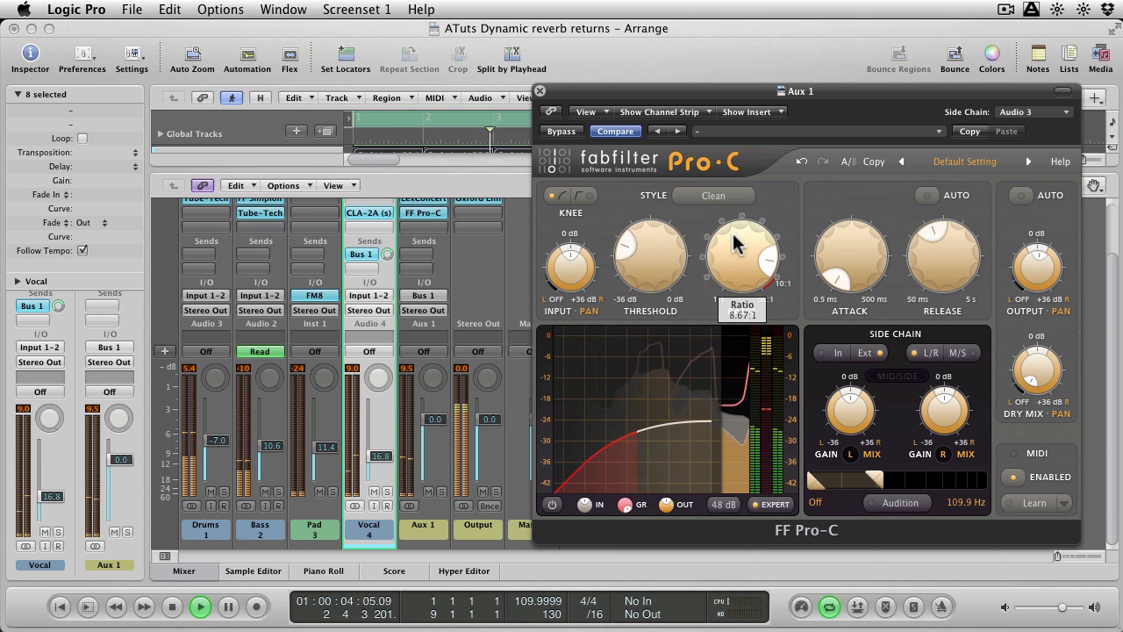
scroll(735, 241, "up", 2)
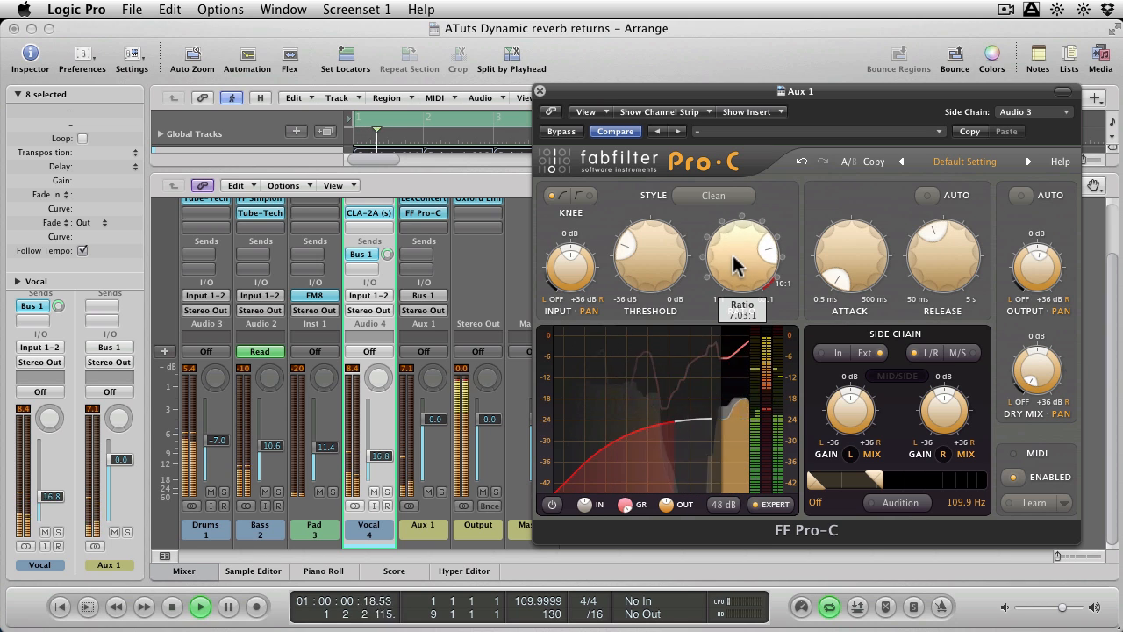
left_click_drag(735, 243, 740, 347)
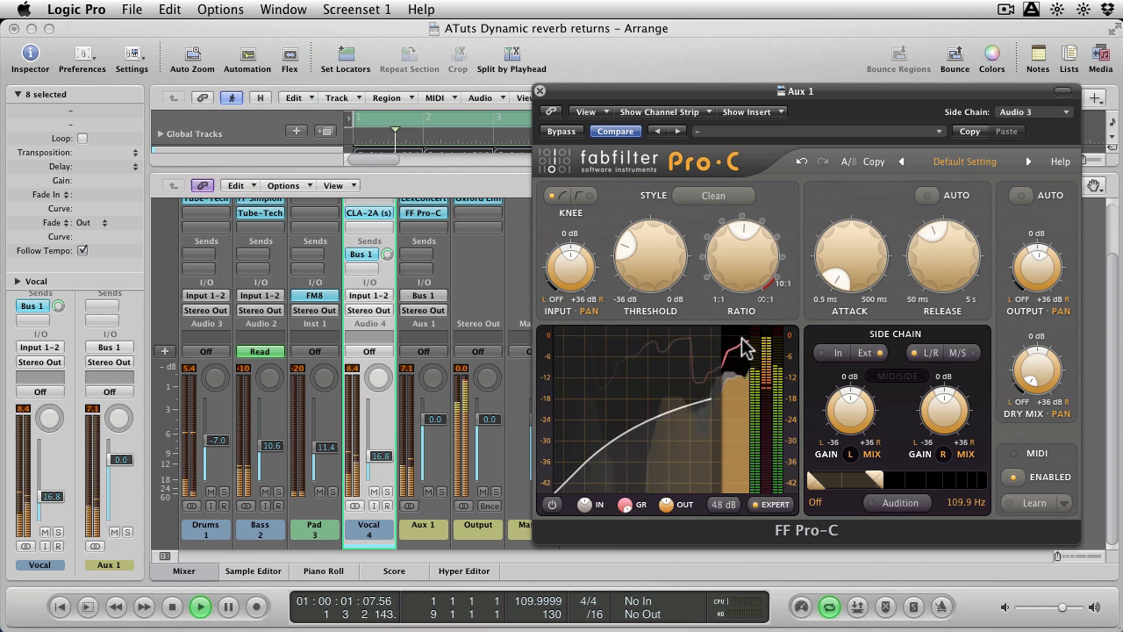
key("space")
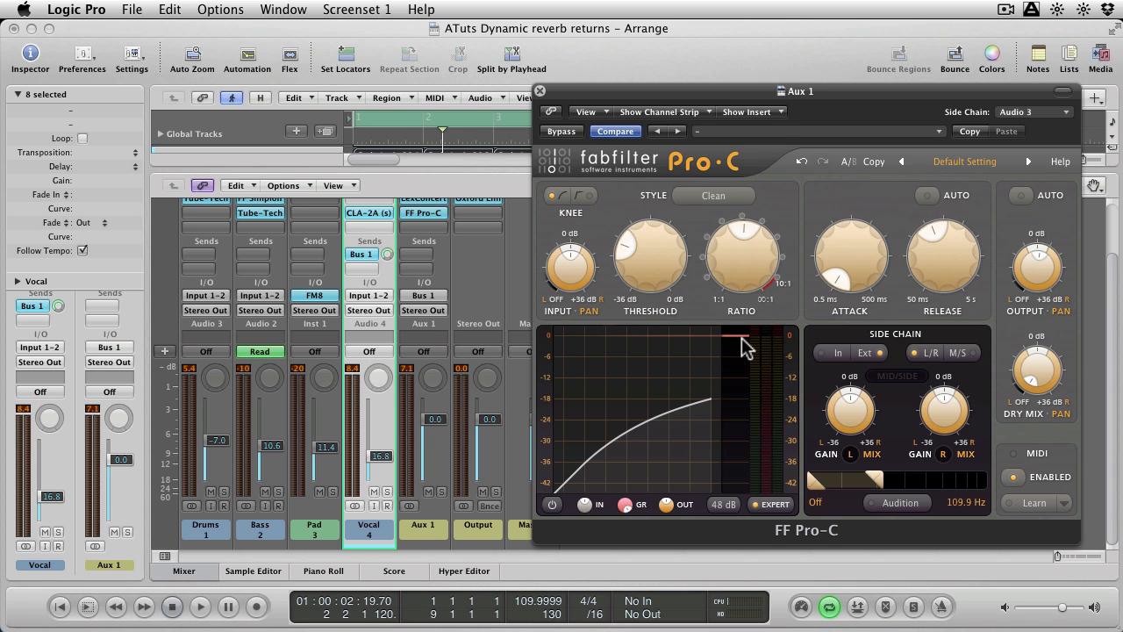
Change Pro-C's side-chain source to Audio 4 – Vocal and briefly audition the mix.
left_click(1025, 112)
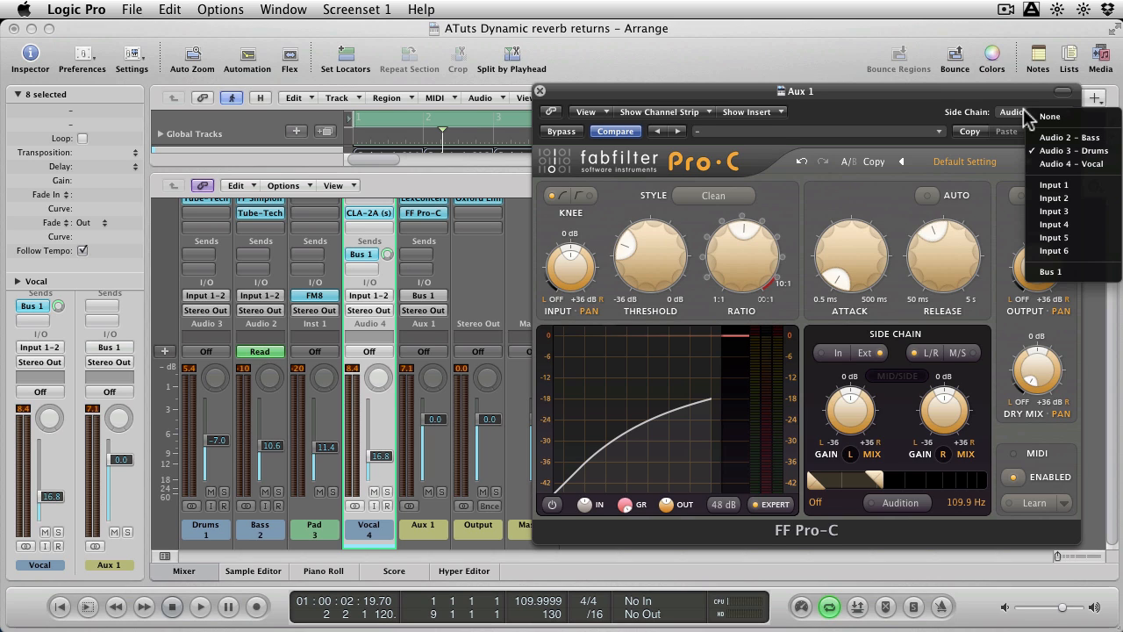
left_click(1074, 164)
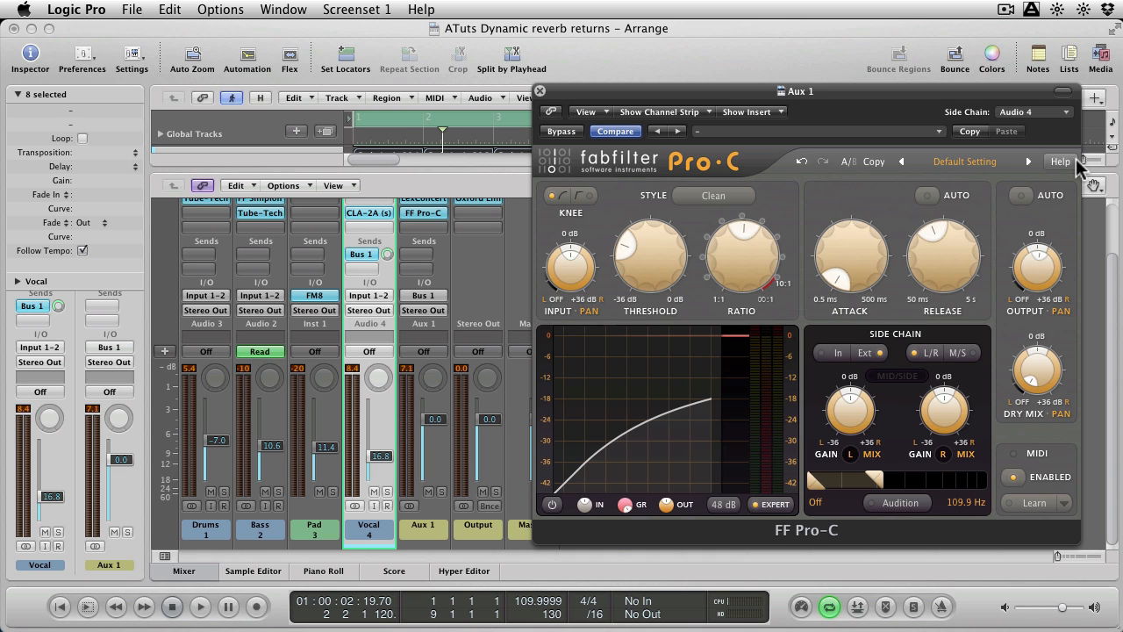
key("space")
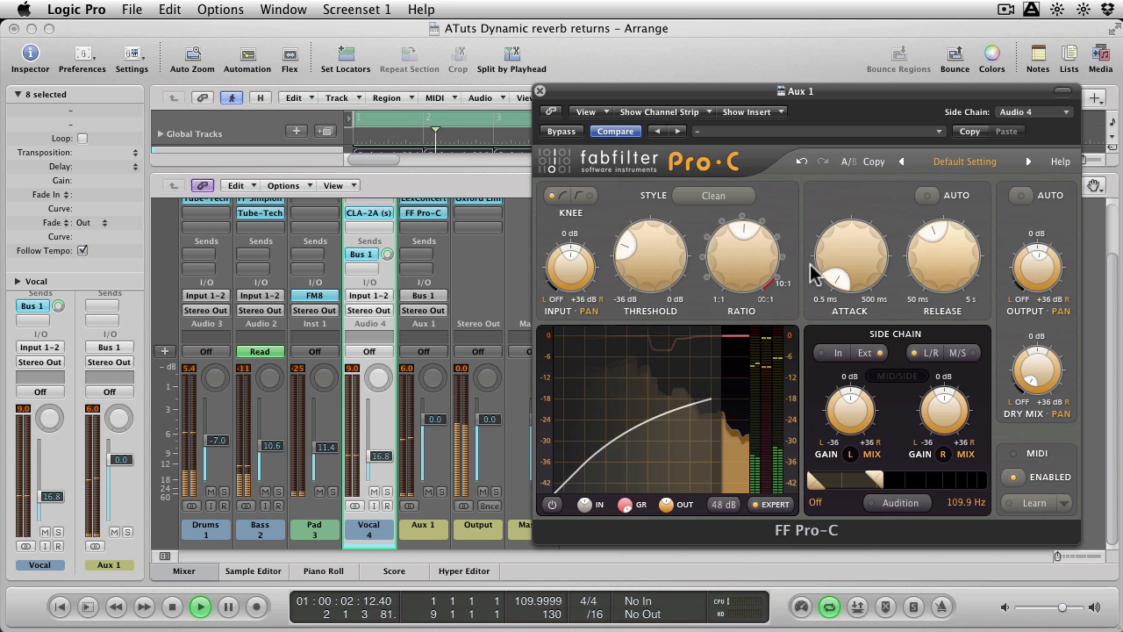
mouse_move(754, 265)
key("space")
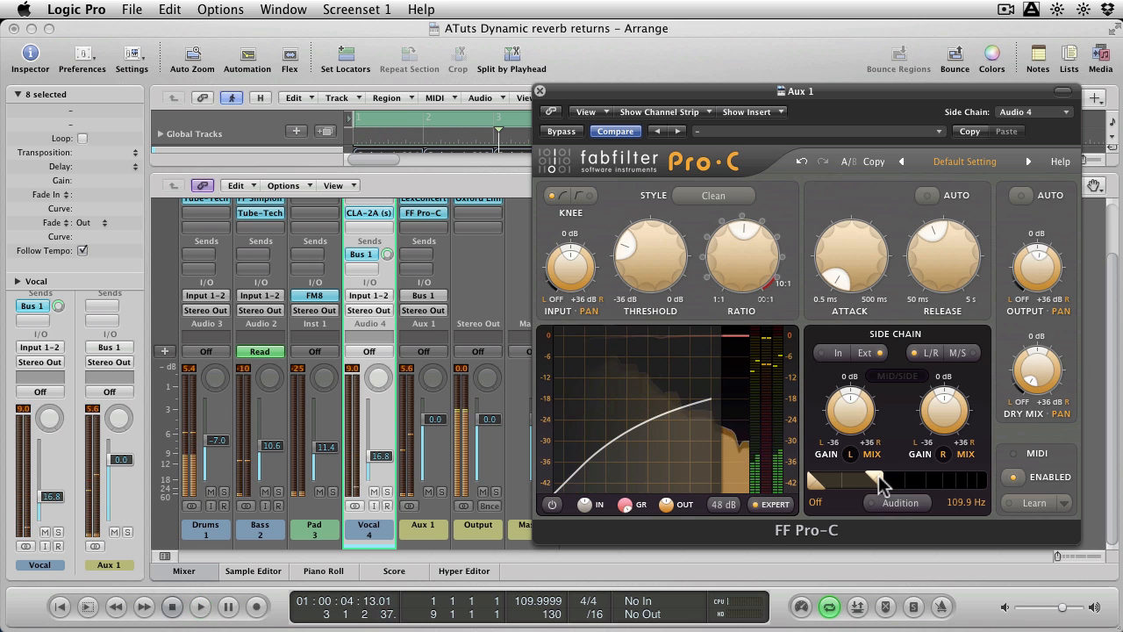
Set the side chain's upper filter limit to Off and raise Pro-C's output gain slightly during playback.
left_click_drag(873, 479, 1000, 485)
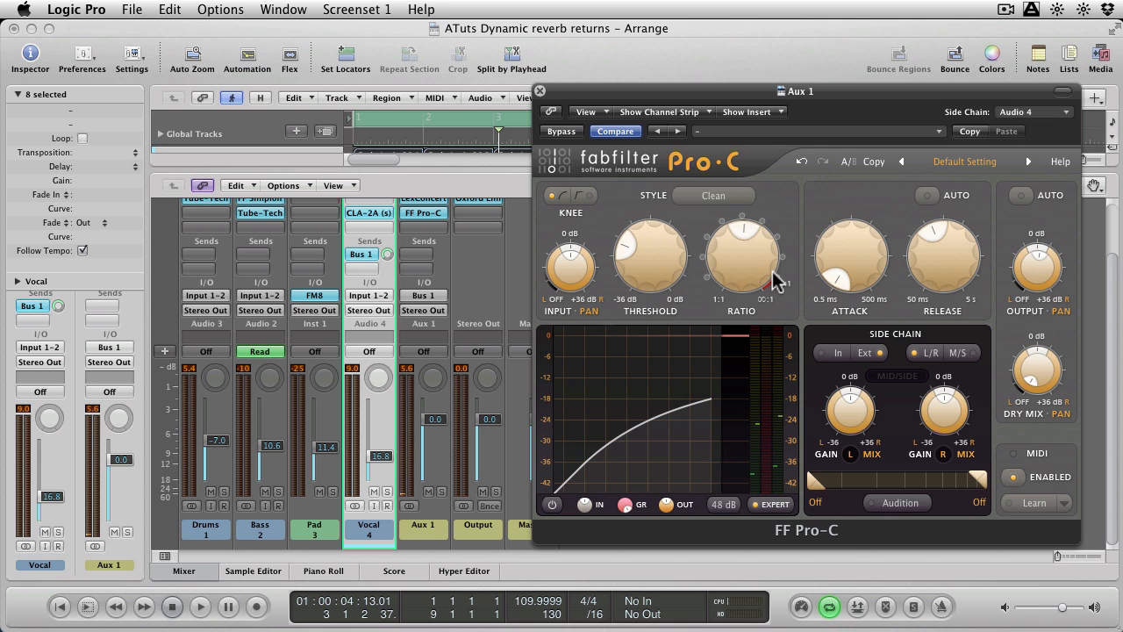
mouse_move(751, 246)
key("space")
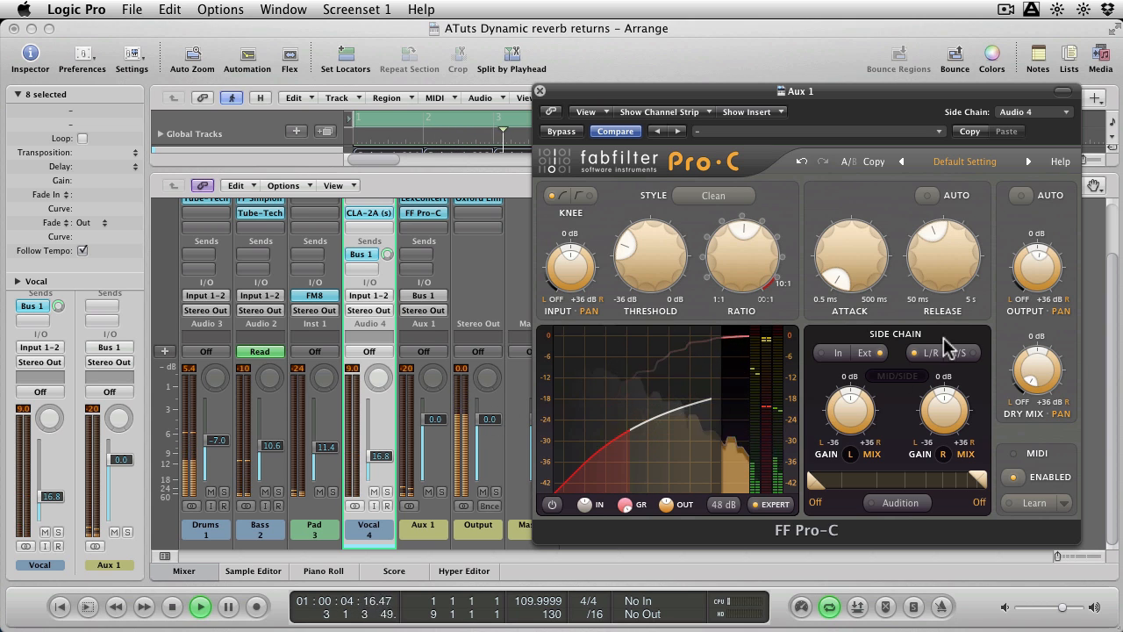
mouse_move(1040, 267)
left_click_drag(1039, 262, 1042, 252)
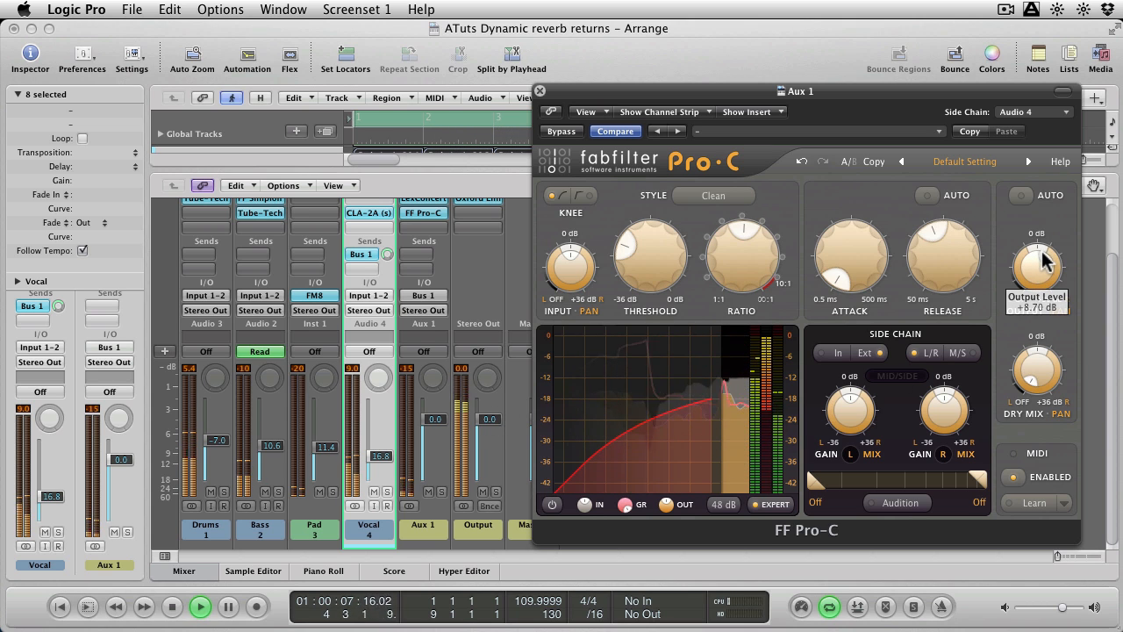
Solo the Vocal and Aux 1 channels together and set Pro-C's Ratio to 4.84:1.
left_click(386, 491)
left_click(442, 492)
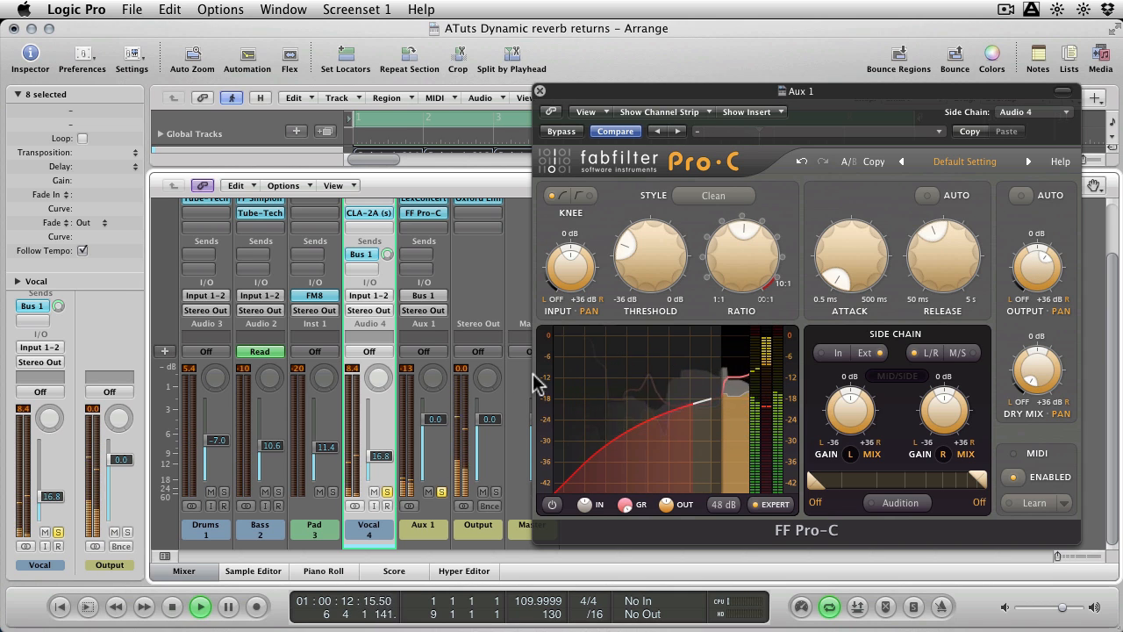
mouse_move(751, 257)
left_mouse_down()
mouse_move(758, 233)
mouse_move(739, 263)
left_mouse_up()
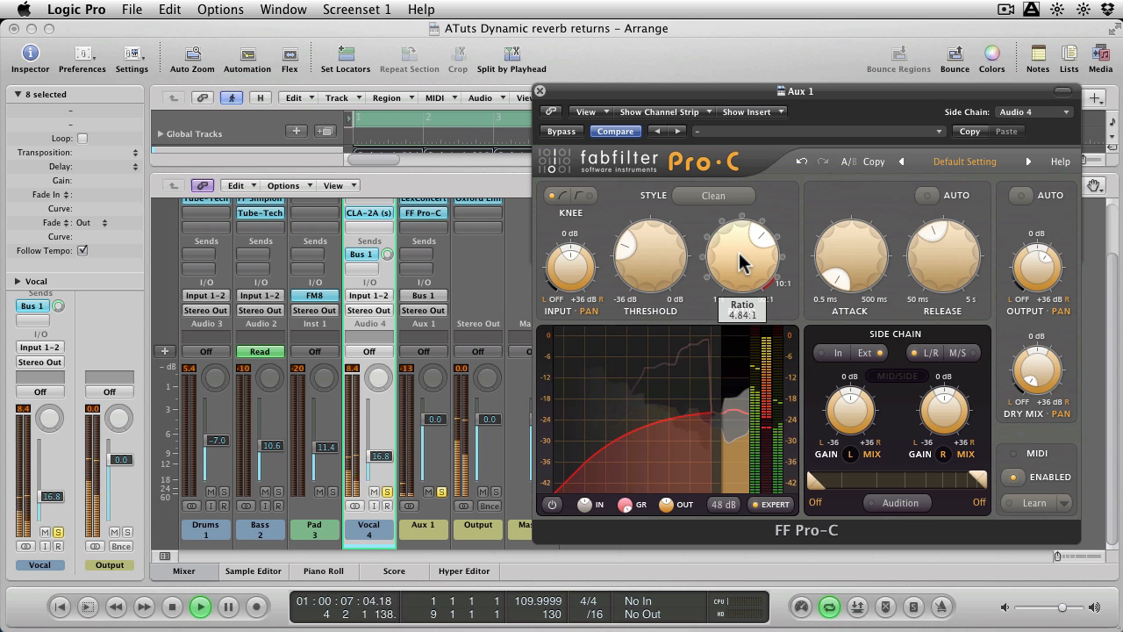
Unsolo the Aux 1 and Vocal channels and lengthen Pro-C's Release to just past its midpoint while the full mix plays.
left_click(442, 492)
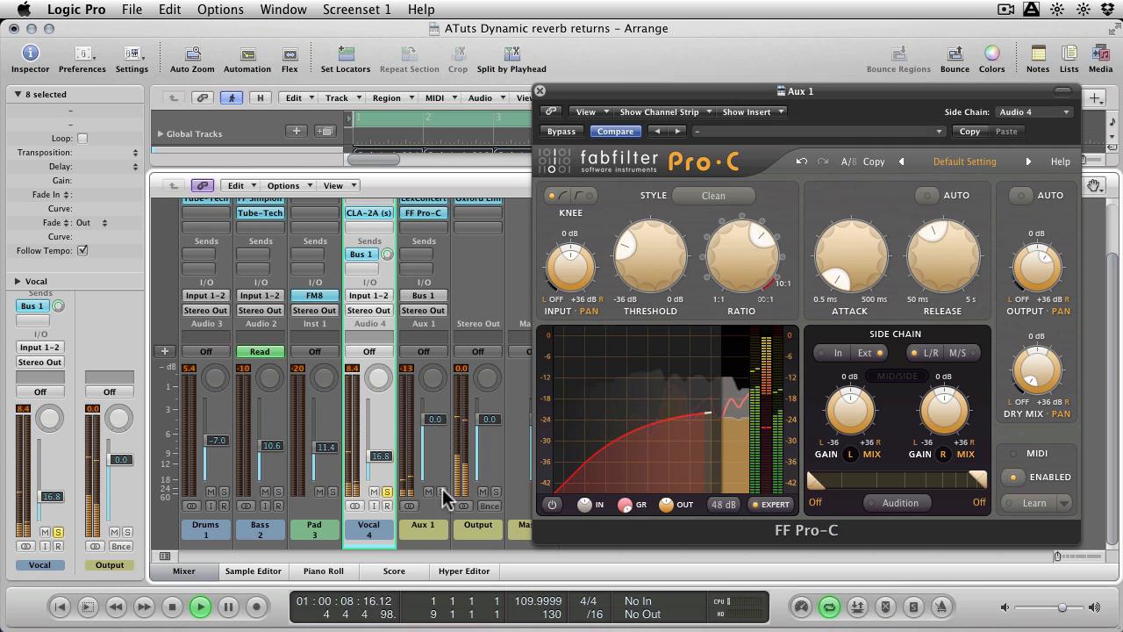
left_click(386, 492)
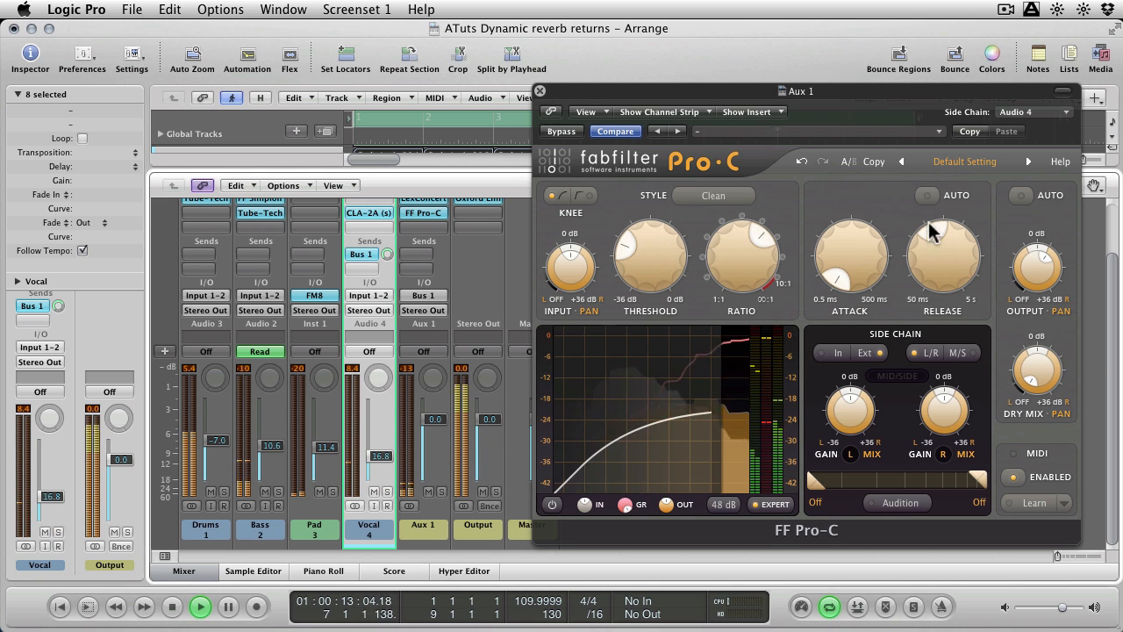
left_click_drag(937, 232, 952, 238)
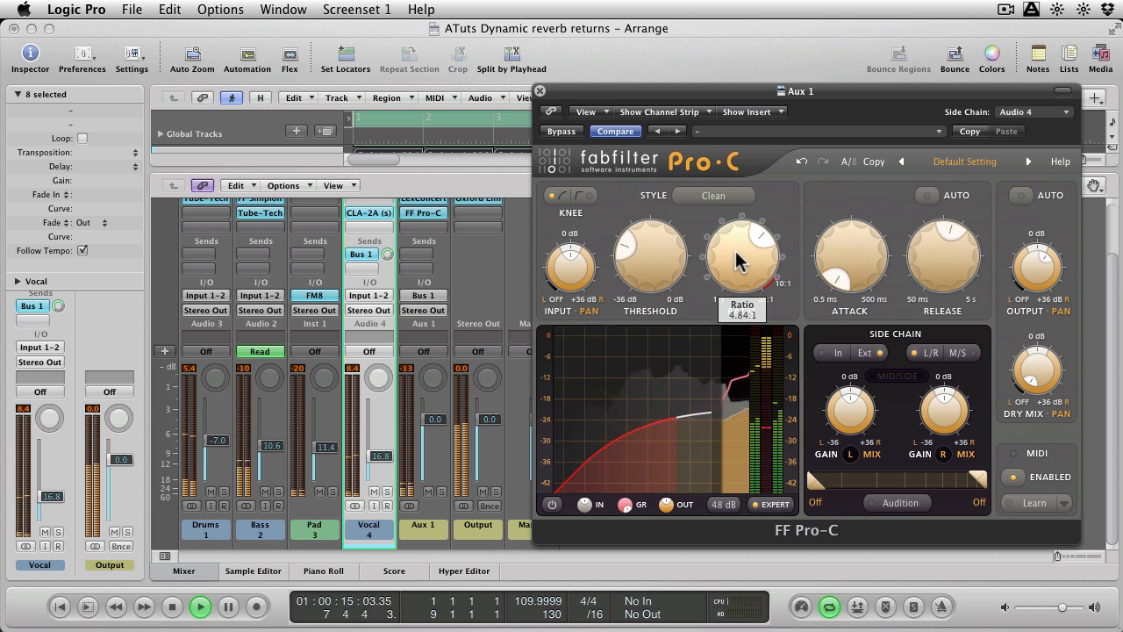
Lower Pro-C's Ratio to 3.82:1 and slightly further during playback, and raise the Attack to about 0.55 ms.
left_click_drag(731, 251, 738, 277)
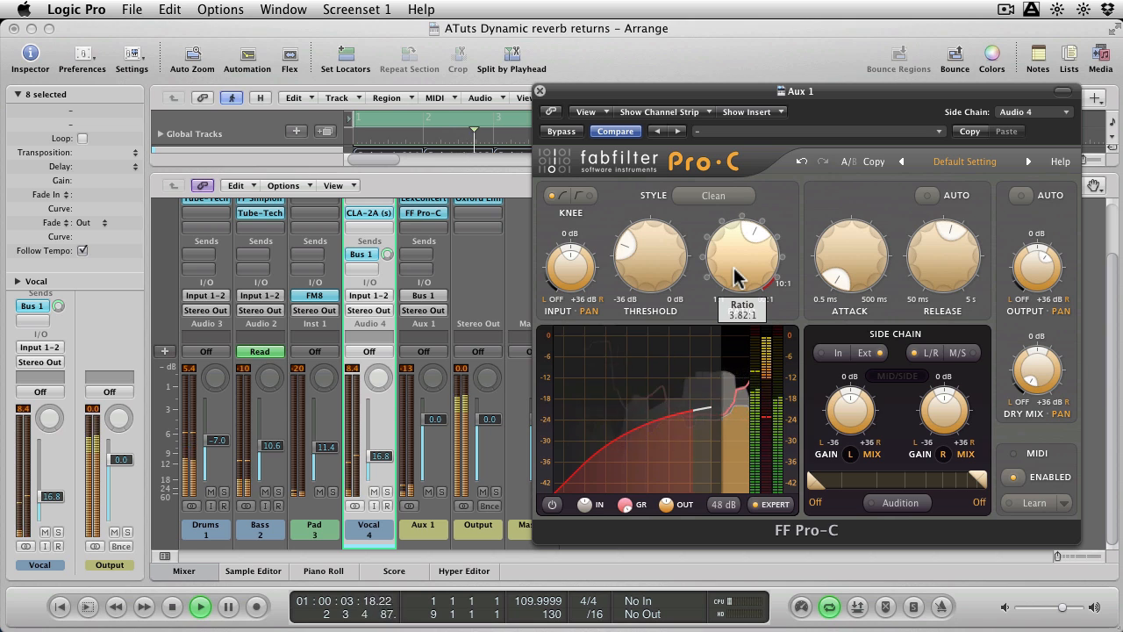
mouse_move(734, 260)
left_mouse_down()
mouse_move(738, 277)
mouse_move(741, 267)
left_mouse_up()
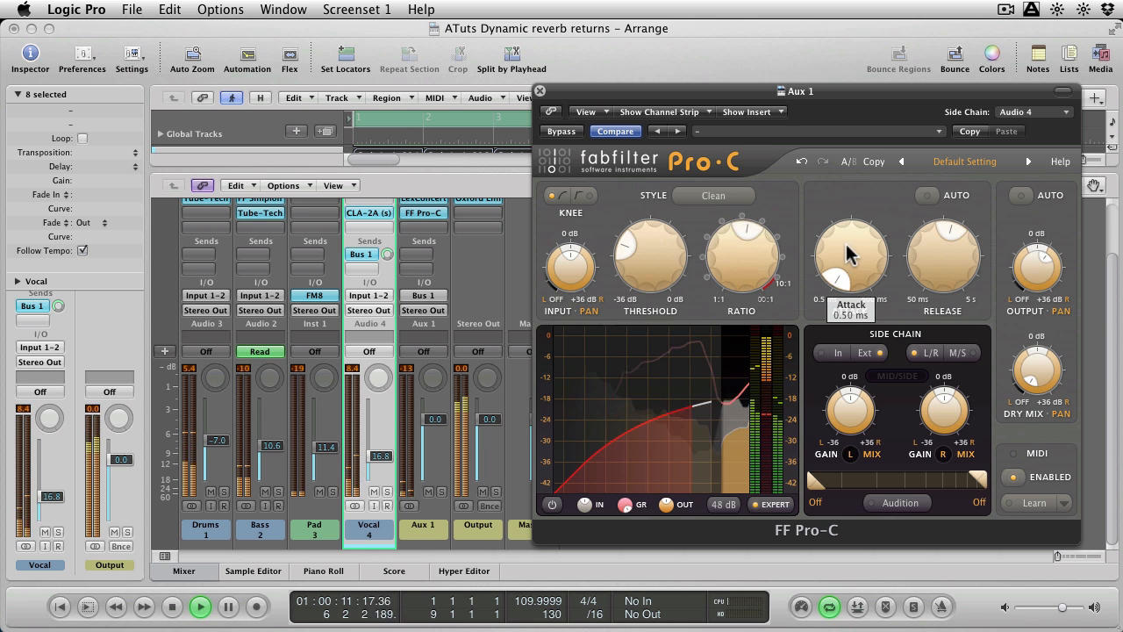
left_click_drag(847, 246, 852, 214)
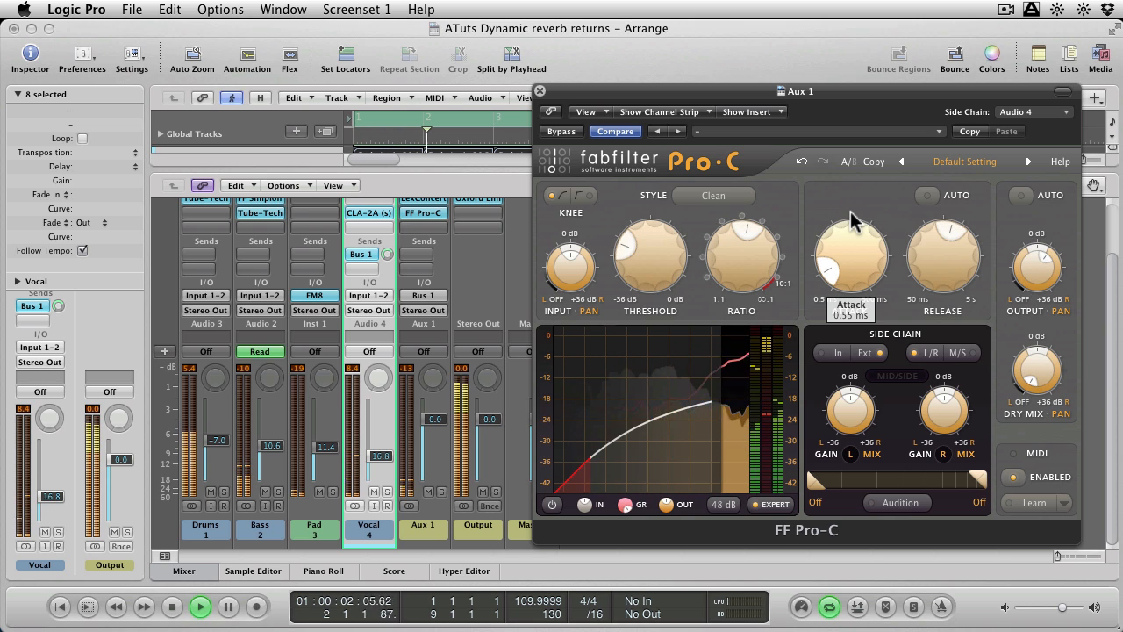
left_click_drag(851, 212, 843, 225)
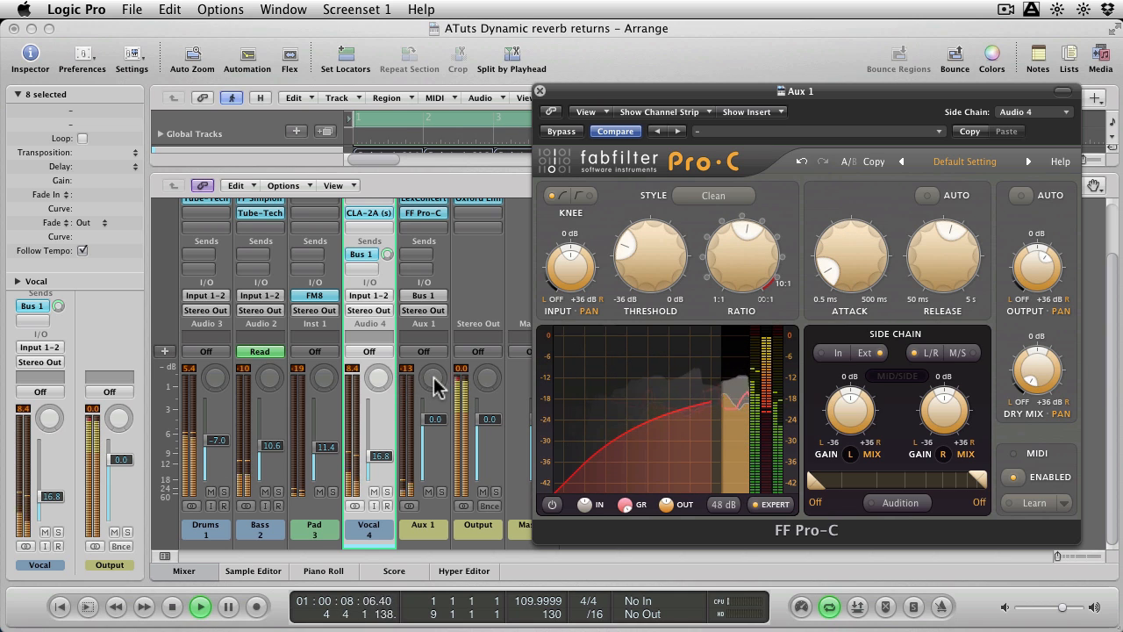
Pan the Aux 1 reverb return to -31, ease it back to -13, and stop playback.
left_click_drag(432, 377, 431, 369)
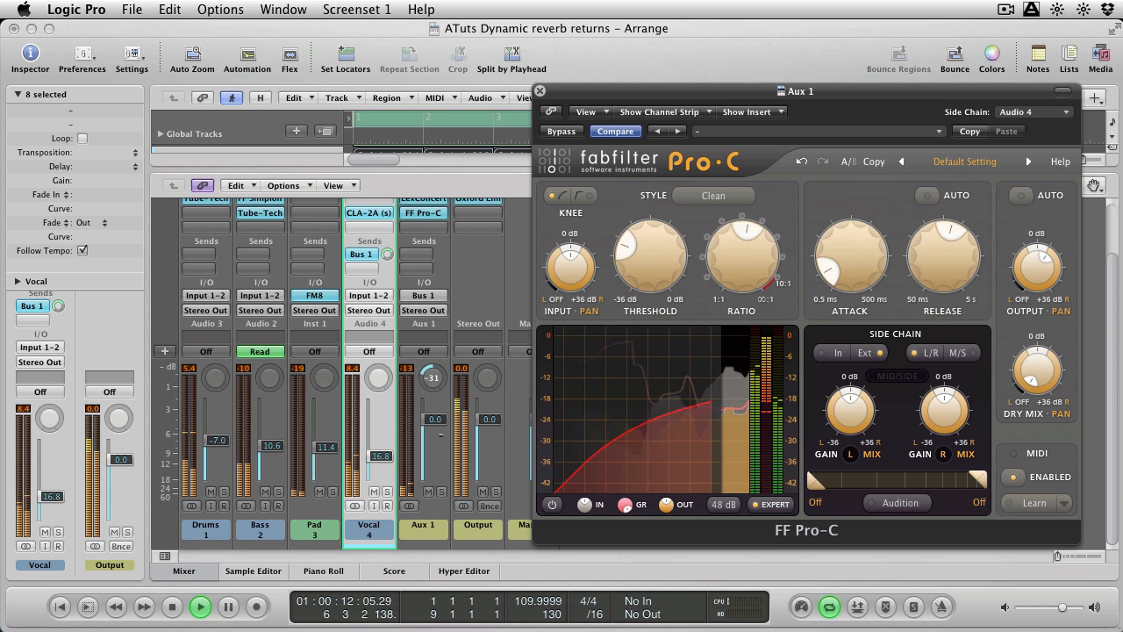
mouse_move(439, 399)
left_mouse_down()
mouse_move(438, 331)
mouse_move(440, 430)
mouse_move(438, 400)
left_mouse_up()
key("space")
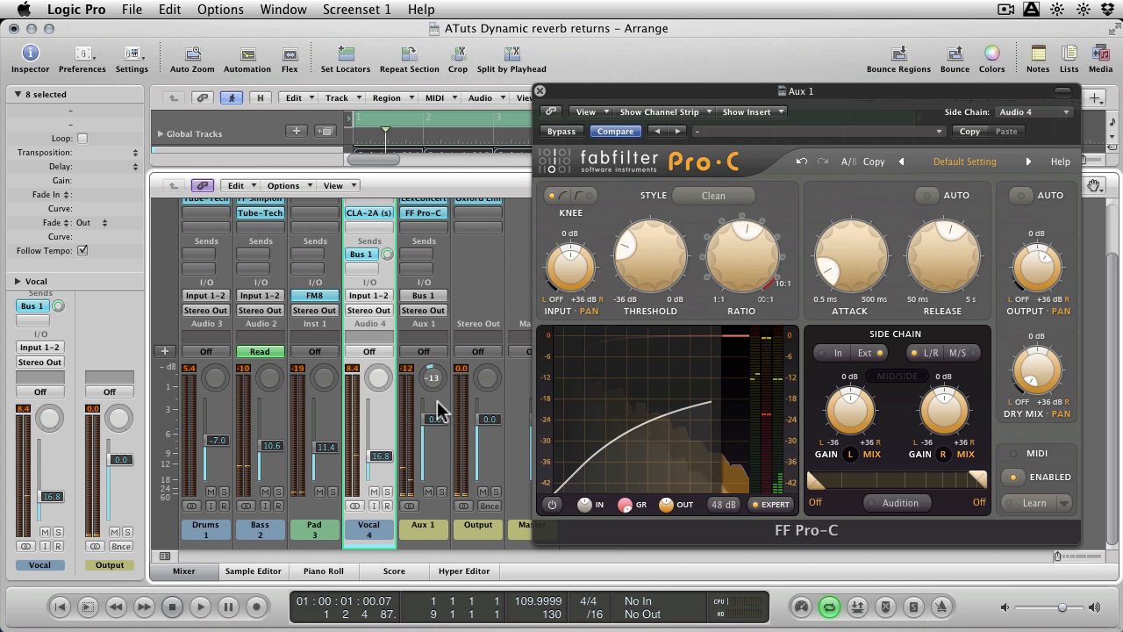